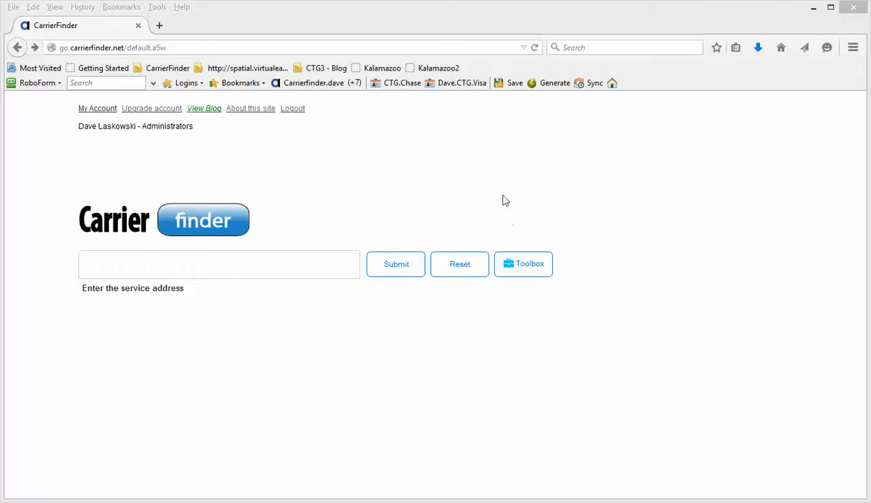
# Step: Open the Batch Upload tool from the Telco Toolbox
pyautogui.click(236, 270)
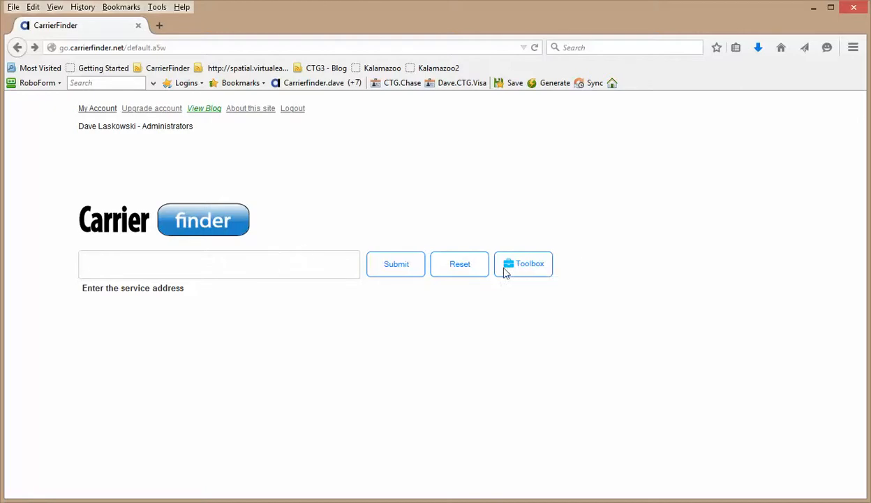
pyautogui.click(513, 268)
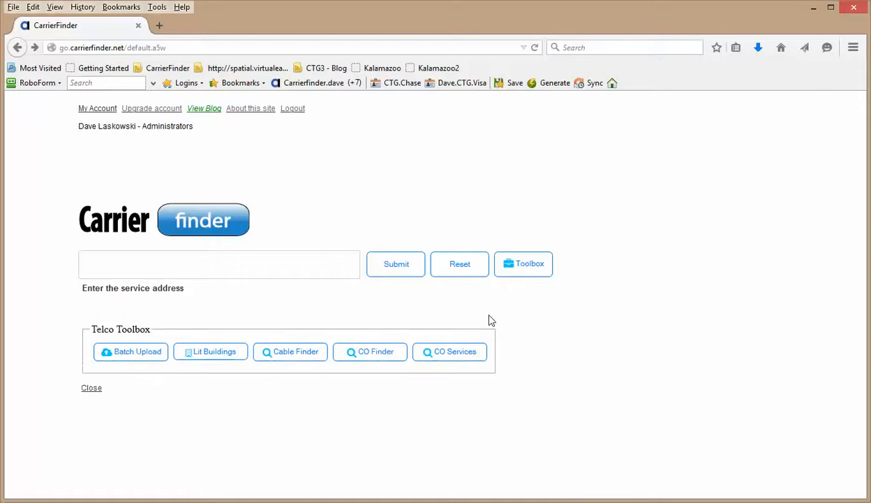
pyautogui.click(123, 359)
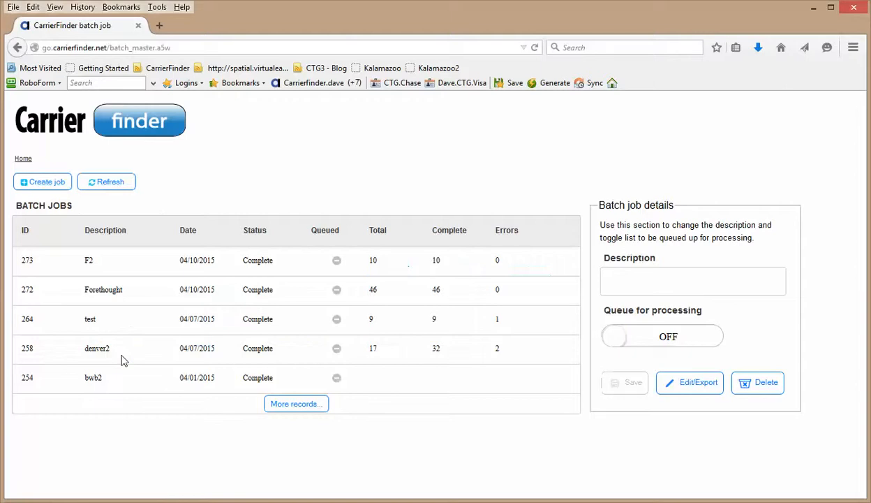
# Step: Look through the existing batch jobs, selecting several to view their details and loading more records to see older jobs
pyautogui.click(121, 272)
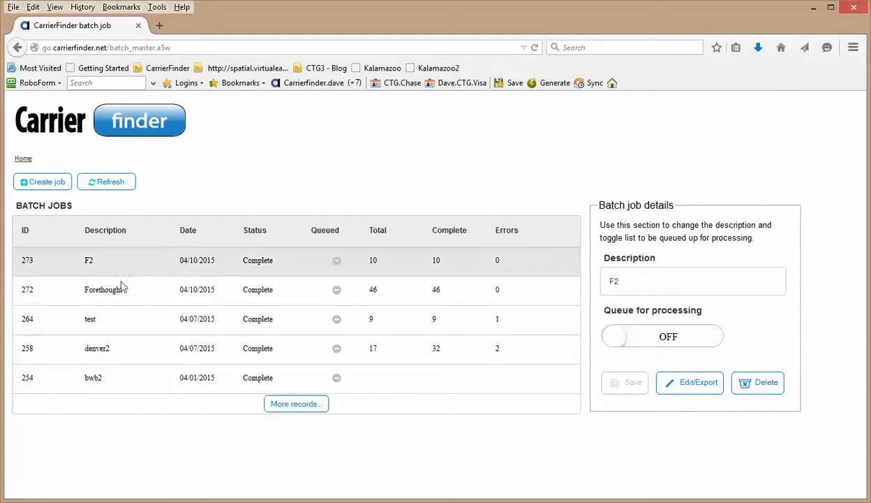
pyautogui.click(120, 300)
pyautogui.click(122, 312)
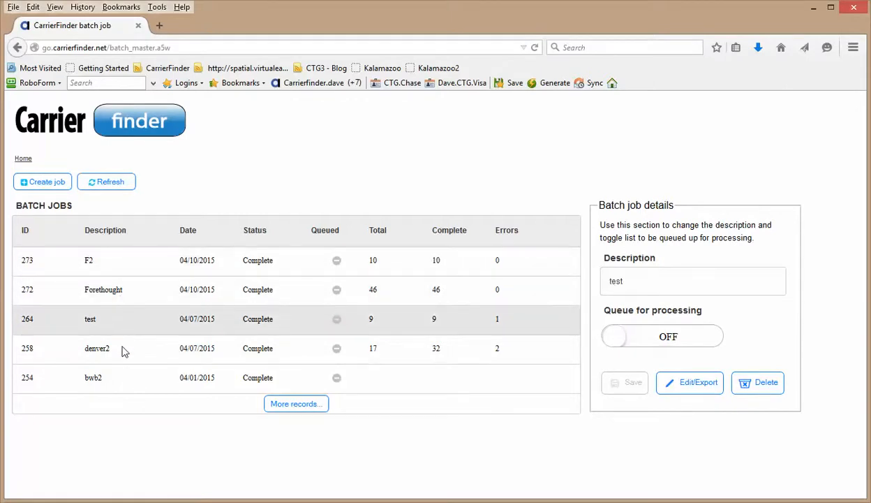
pyautogui.click(123, 345)
pyautogui.click(128, 382)
pyautogui.click(149, 261)
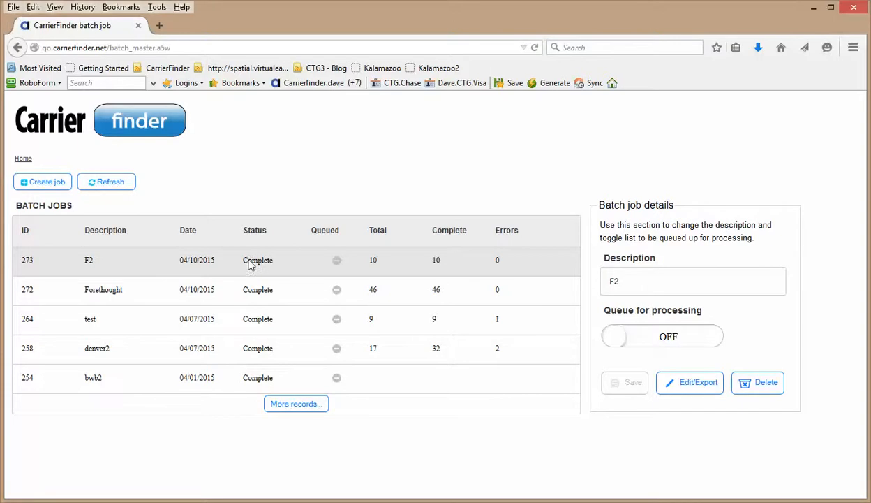
pyautogui.click(292, 405)
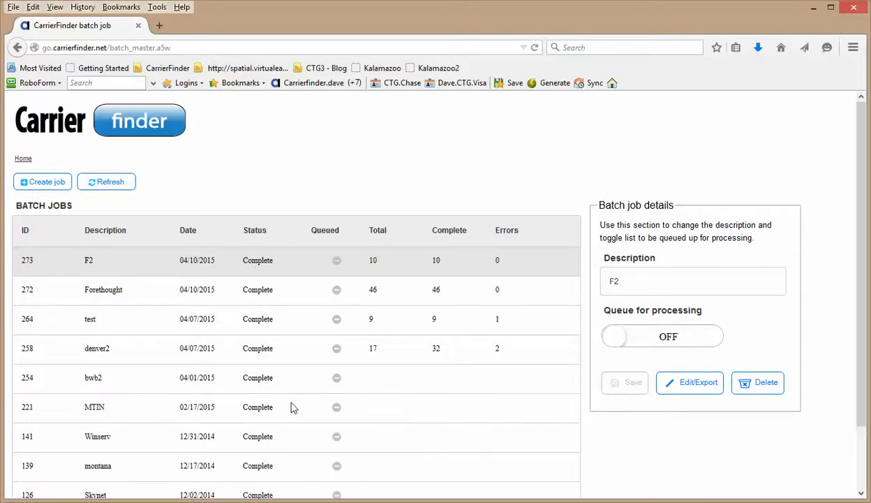
pyautogui.scroll(-2, 278, 395)
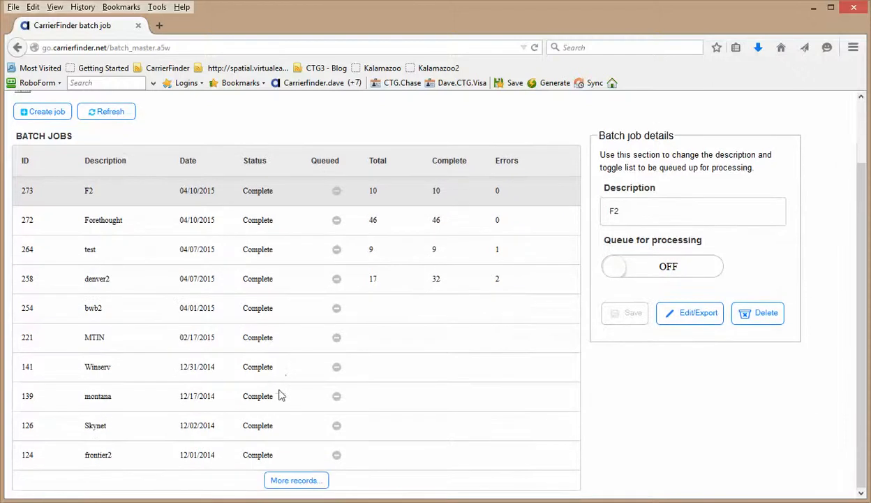
pyautogui.click(278, 481)
pyautogui.scroll(-4, 169, 334)
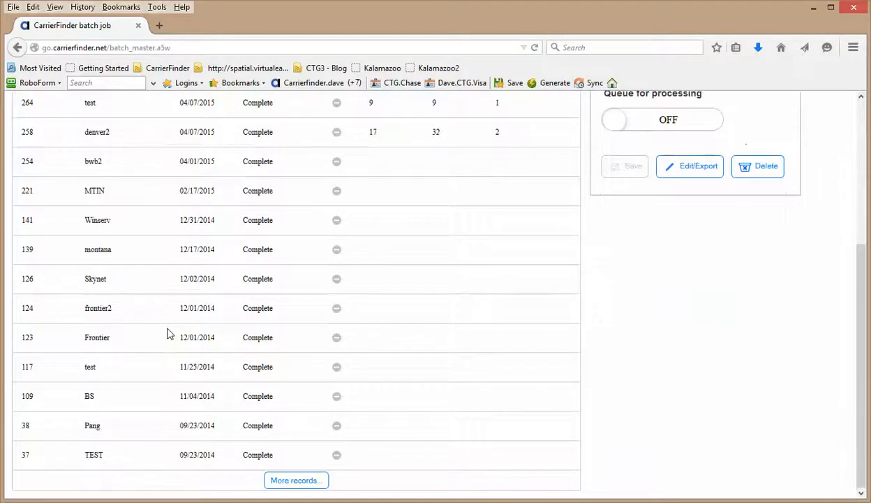
pyautogui.scroll(6, 169, 334)
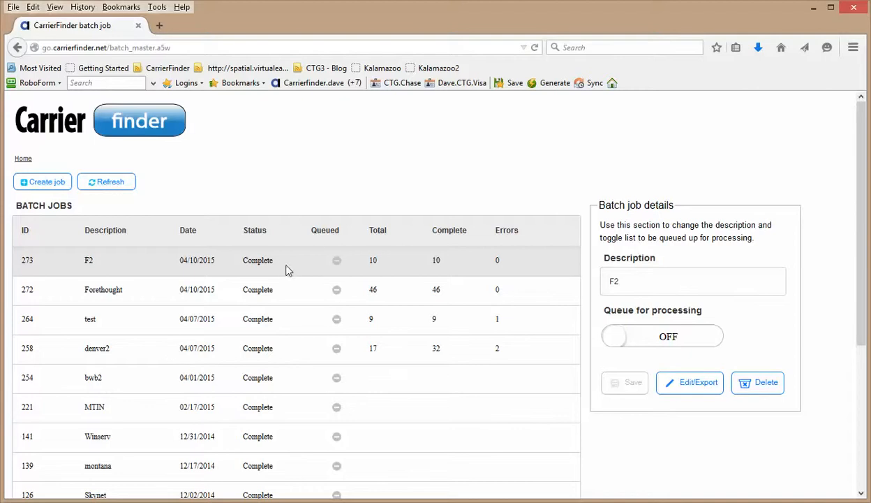
# Step: Start a new batch job with the description "Test"
pyautogui.click(56, 183)
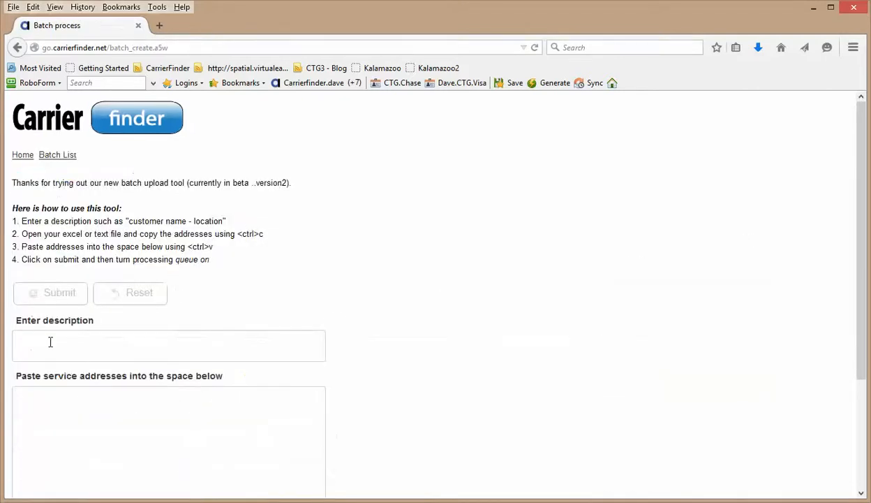
pyautogui.click(50, 341)
pyautogui.write('Test')
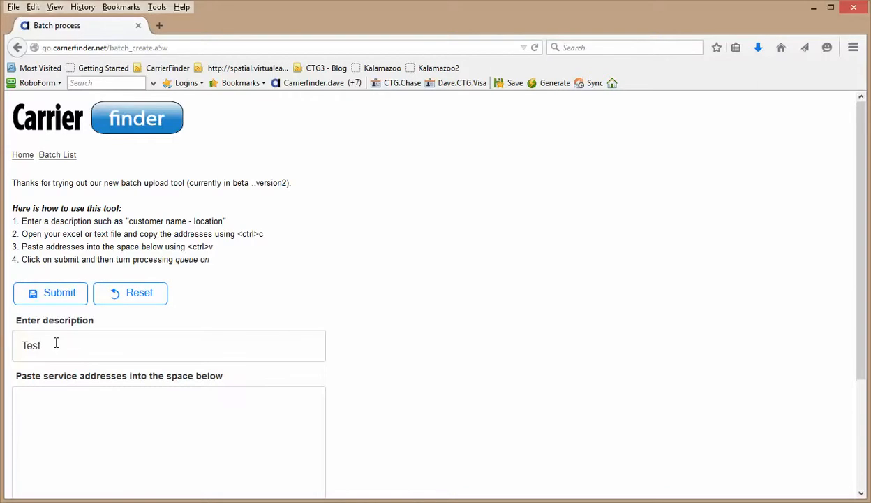
pyautogui.click(71, 402)
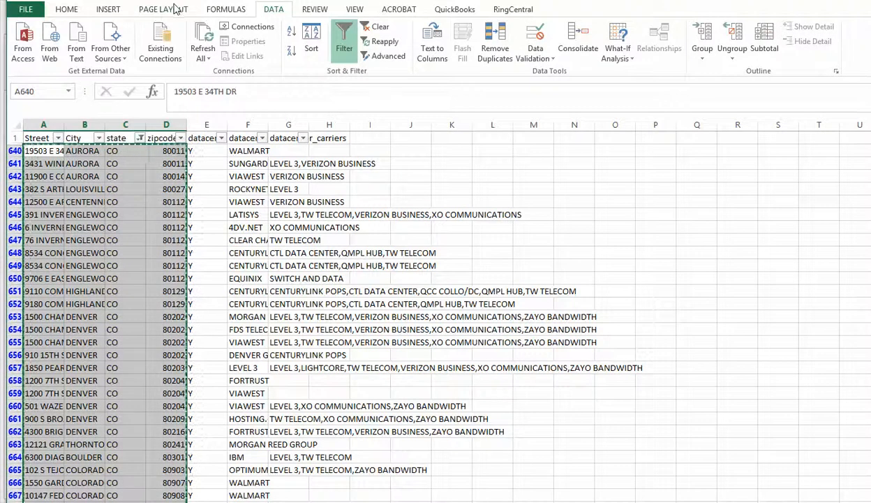
# Step: In the Excel spreadsheet, copy the street, city, state and zipcode cells of the filtered CO rows
pyautogui.click(176, 9)
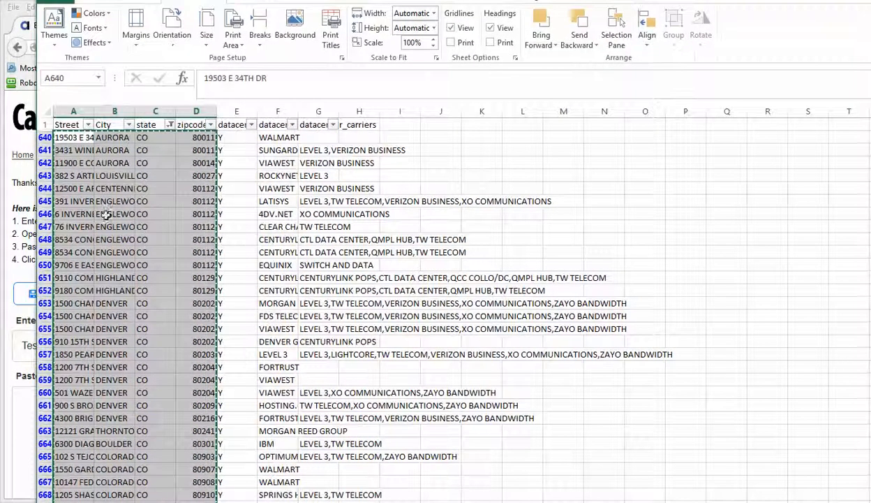
pyautogui.click(168, 225)
pyautogui.moveTo(60, 138); pyautogui.dragTo(189, 501)
pyautogui.rightClick(136, 354)
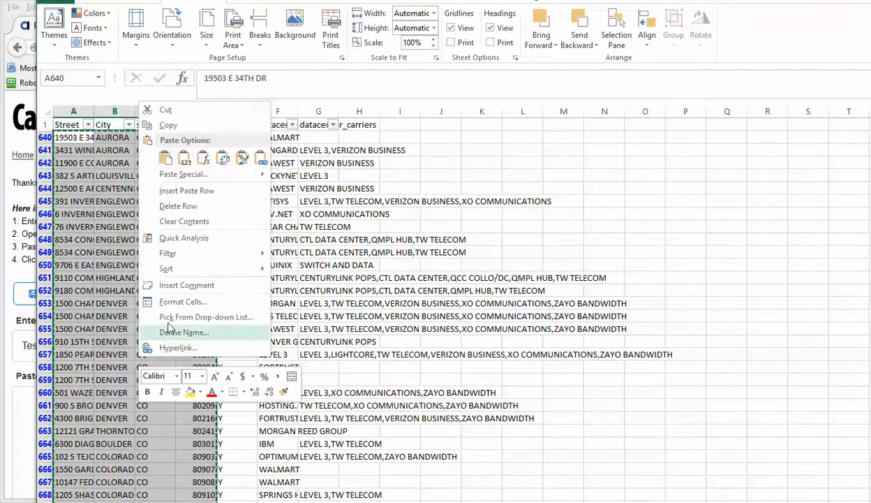
pyautogui.click(168, 125)
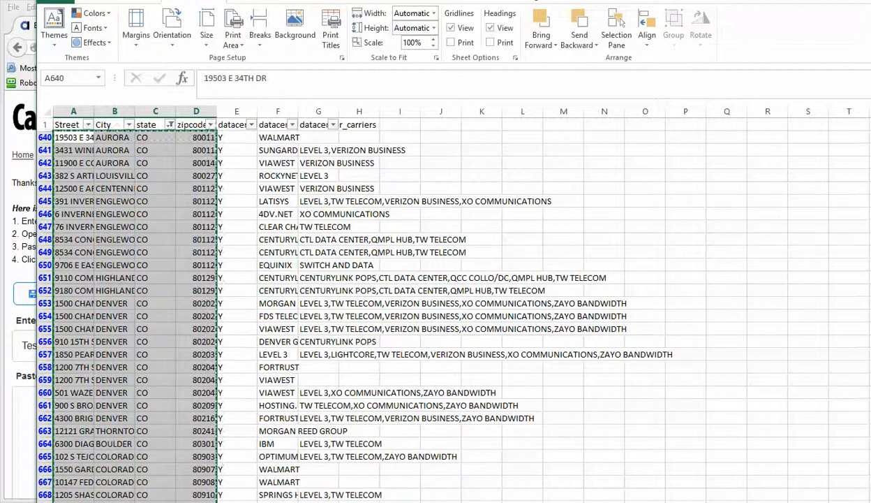
# Step: Back in the browser, paste the copied service addresses into the new batch job and submit it
pyautogui.click(10, 431)
pyautogui.click(71, 404)
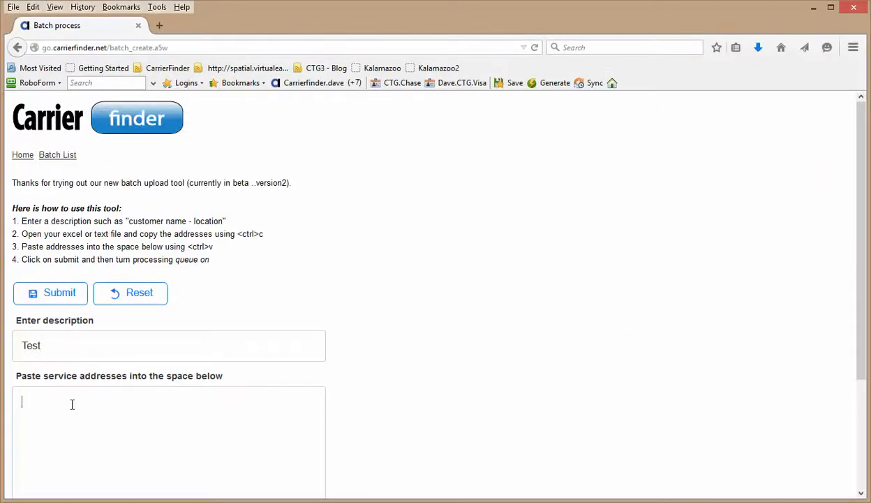
pyautogui.hotkey('ctrl', 'v')
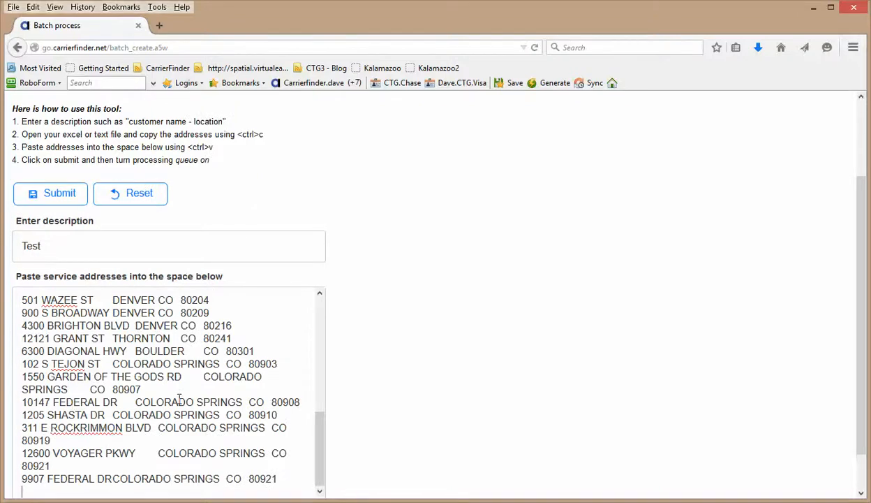
pyautogui.click(60, 194)
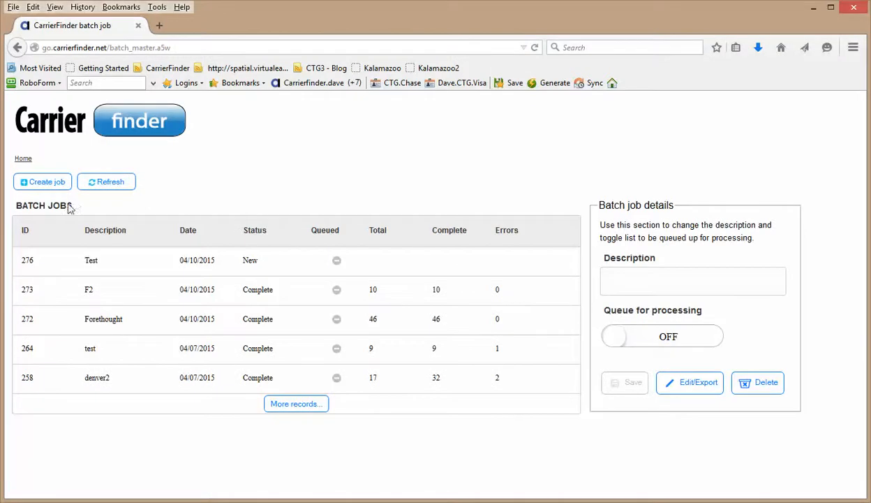
# Step: Turn on queue processing for the new Test job and save the change
pyautogui.click(110, 266)
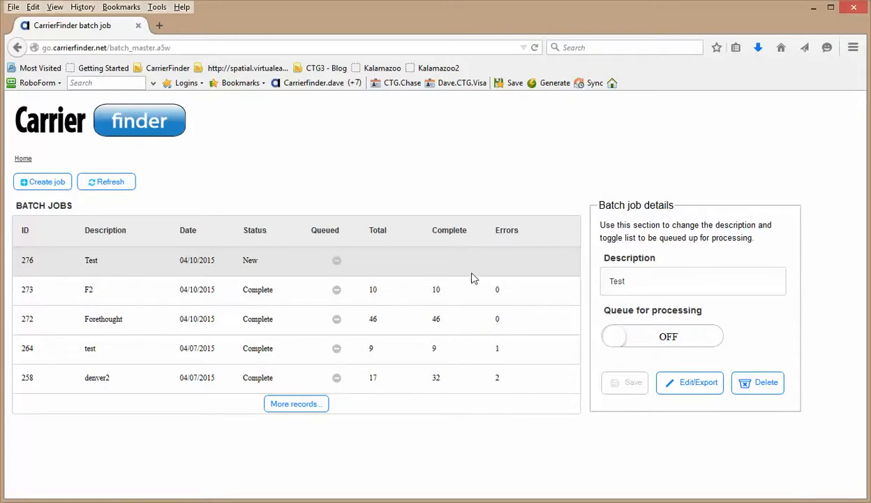
pyautogui.click(666, 339)
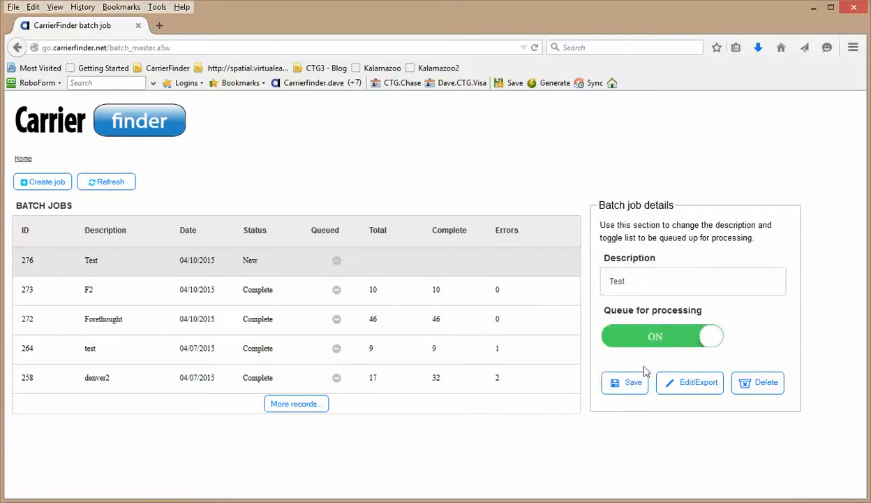
pyautogui.click(628, 386)
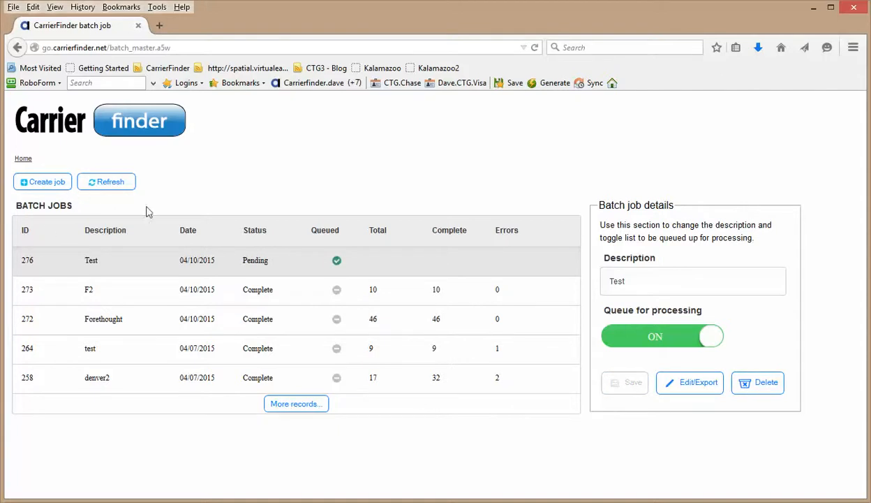
# Step: Refresh the batch job list repeatedly to check the status of the queued Test job
pyautogui.click(94, 183)
pyautogui.click(102, 184)
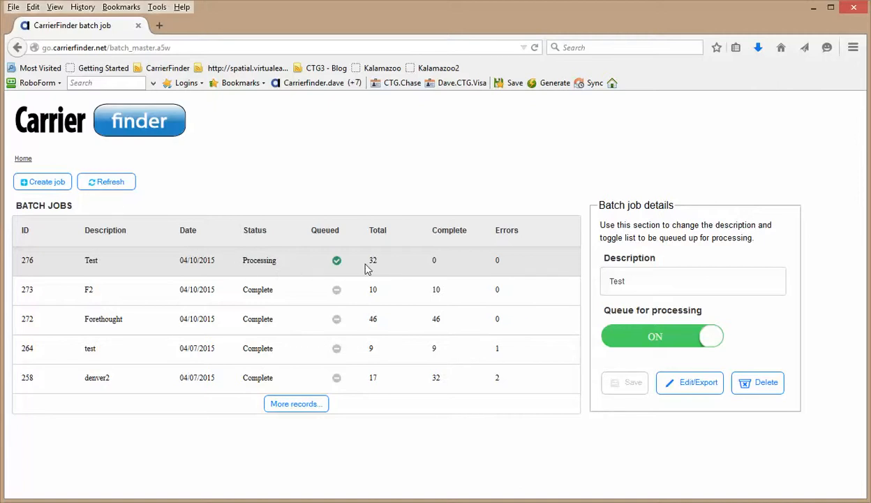
pyautogui.click(105, 183)
# Step: Return to the home page and reopen the Batch Upload job list from the toolbox
pyautogui.click(23, 161)
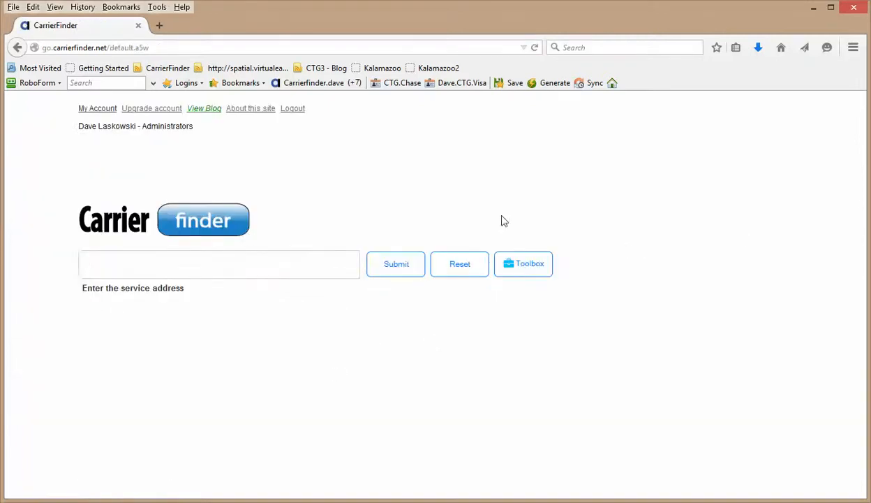
pyautogui.click(526, 265)
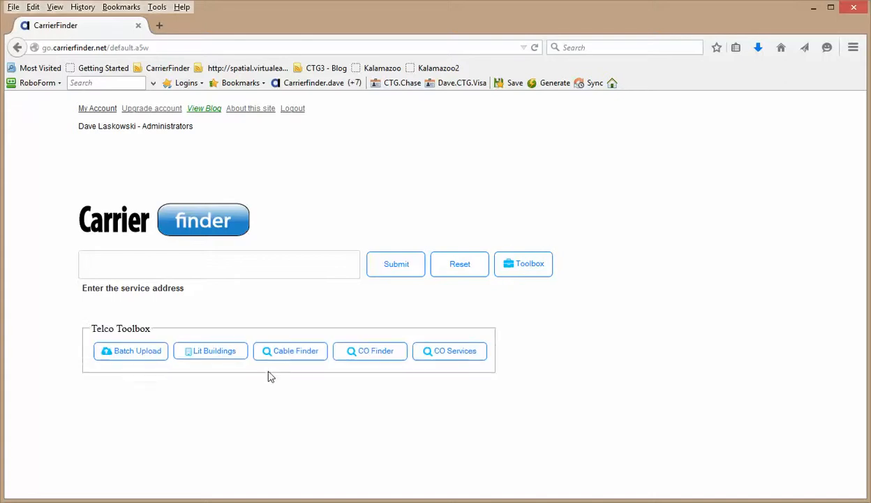
pyautogui.click(112, 351)
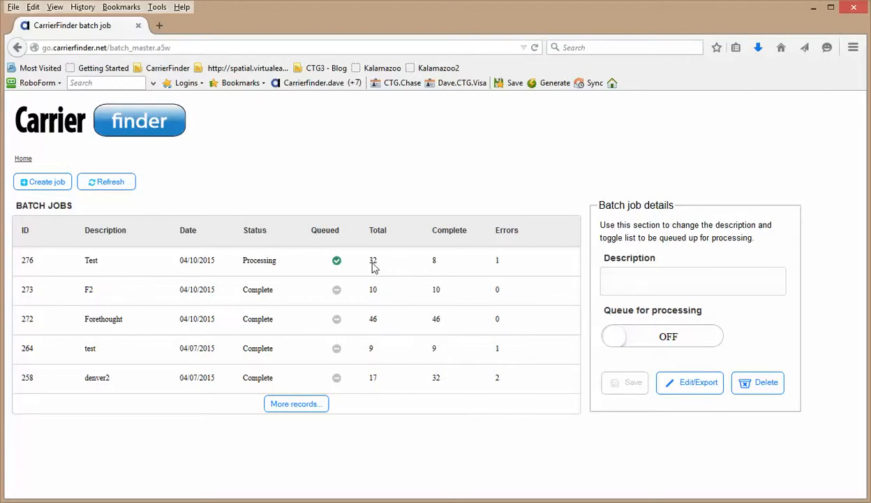
# Step: Select the Test job and refresh the list to follow its processing progress and errors
pyautogui.click(119, 261)
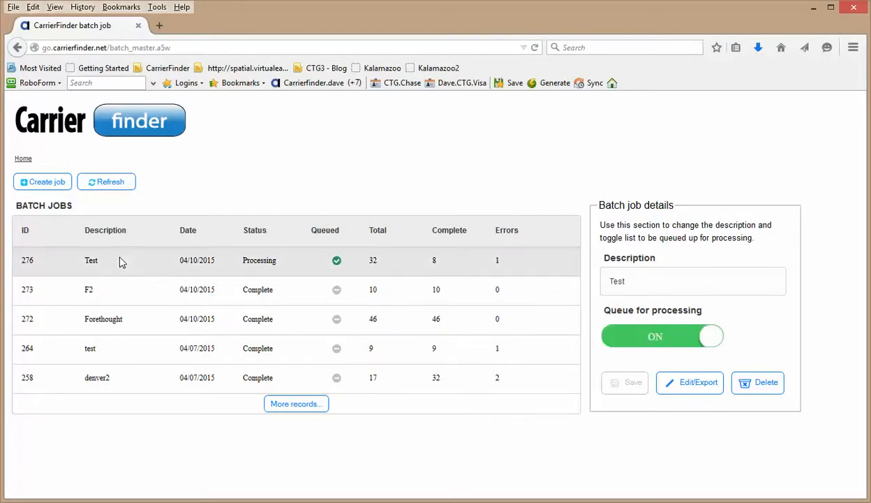
pyautogui.click(106, 182)
pyautogui.click(106, 182)
pyautogui.click(108, 183)
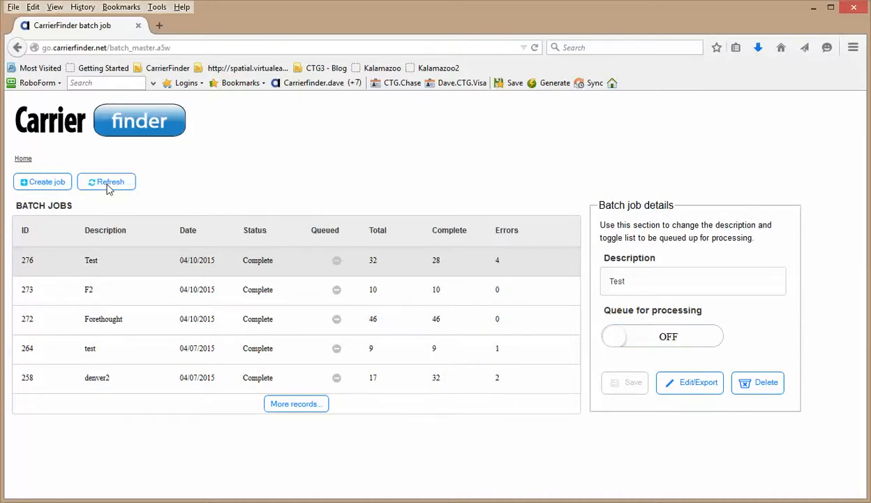
# Step: Open the Test job's address list for editing or exporting
pyautogui.click(229, 291)
pyautogui.click(226, 265)
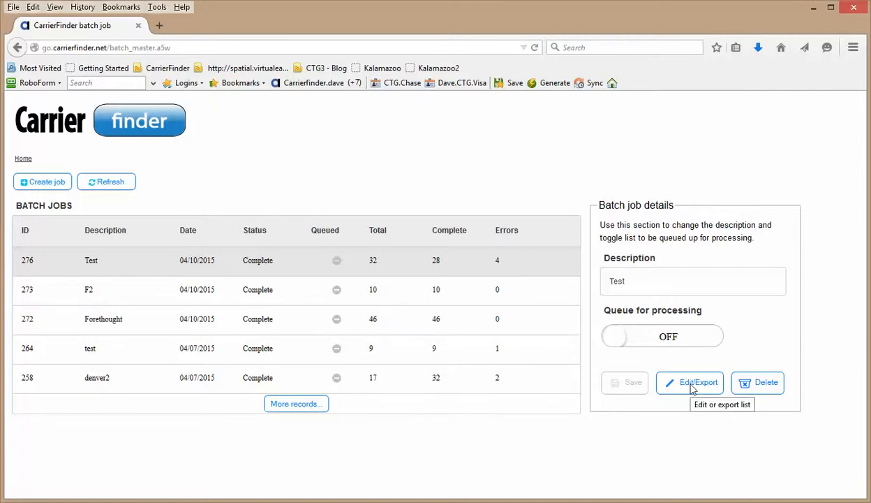
pyautogui.click(691, 388)
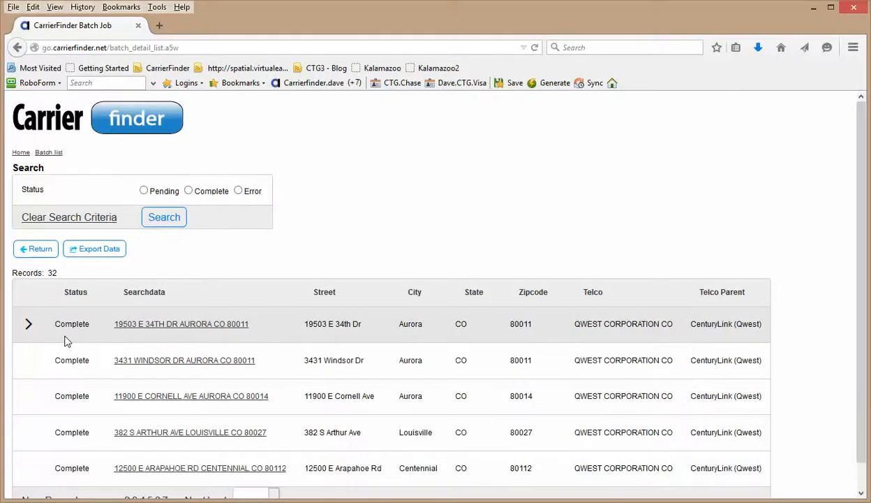
# Step: Filter the Test job's address records by the Error status
pyautogui.scroll(-1, 65, 340)
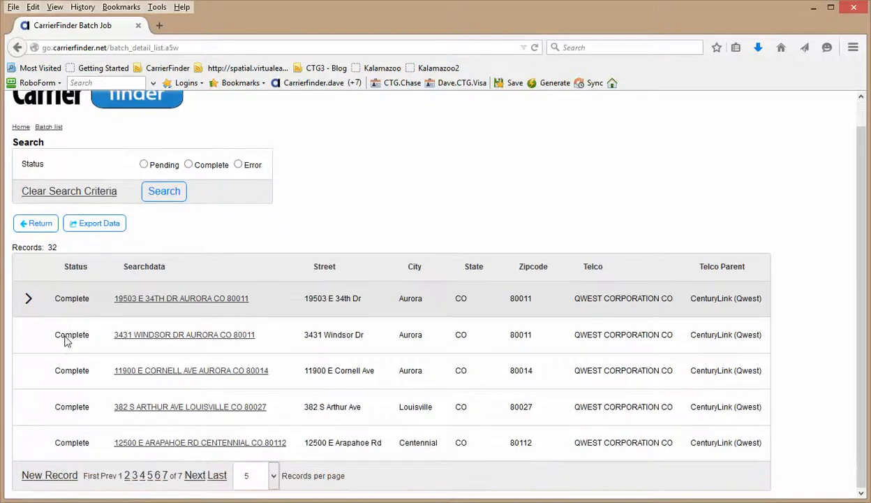
pyautogui.scroll(1, 64, 341)
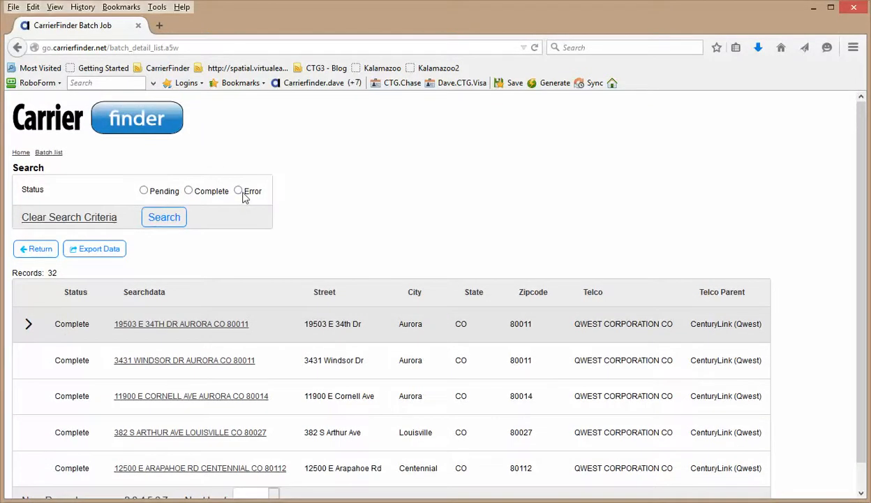
pyautogui.click(238, 191)
pyautogui.click(163, 216)
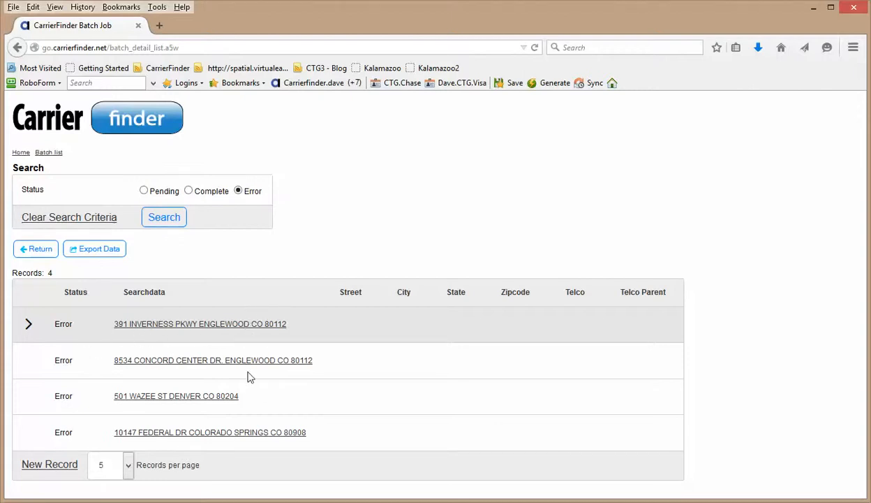
# Step: Set the status of the first two Error records to Pending and save each one for reprocessing
pyautogui.click(218, 328)
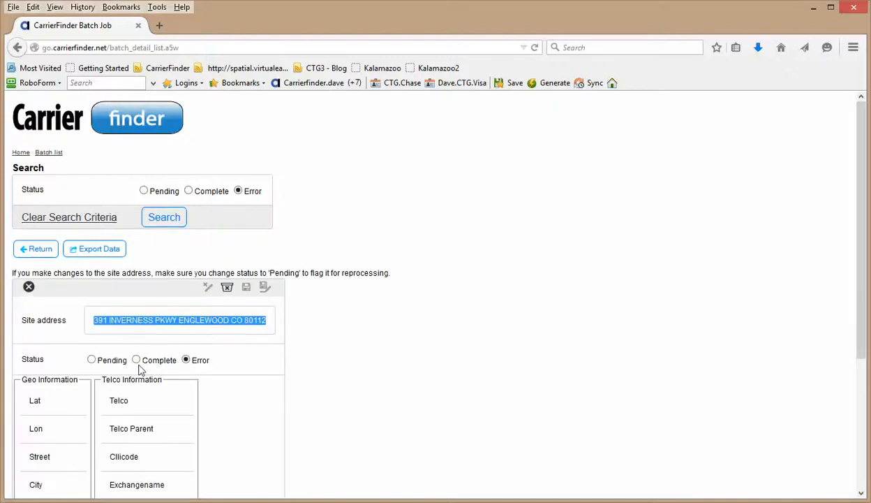
pyautogui.scroll(-3, 139, 369)
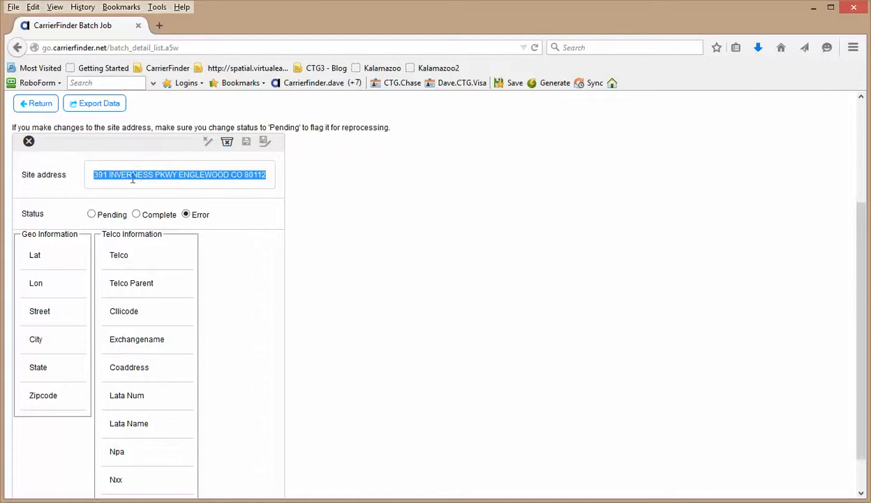
pyautogui.click(93, 214)
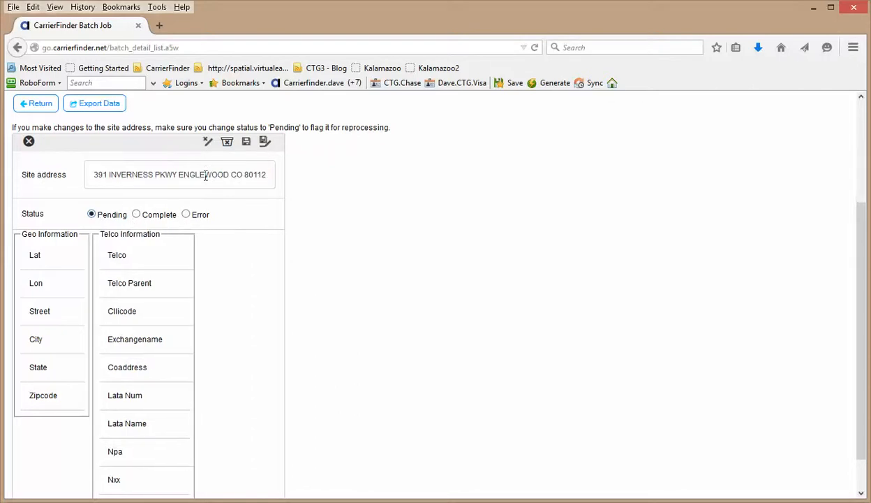
pyautogui.click(247, 143)
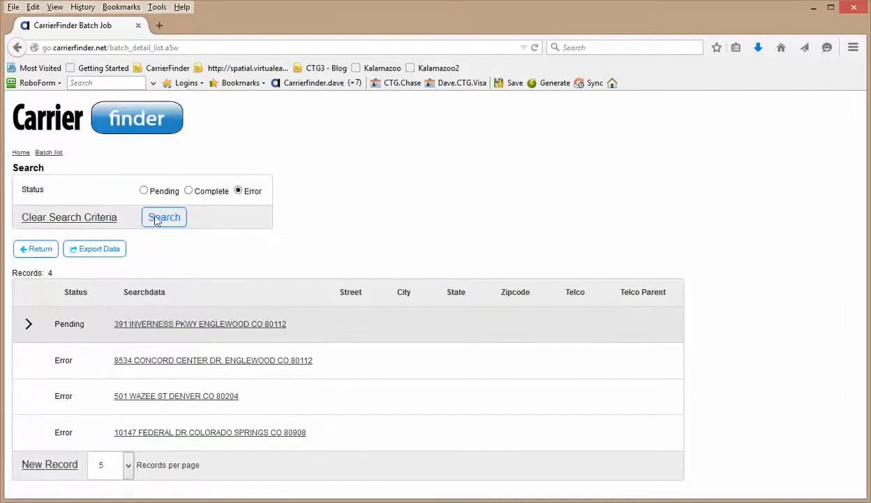
pyautogui.click(143, 359)
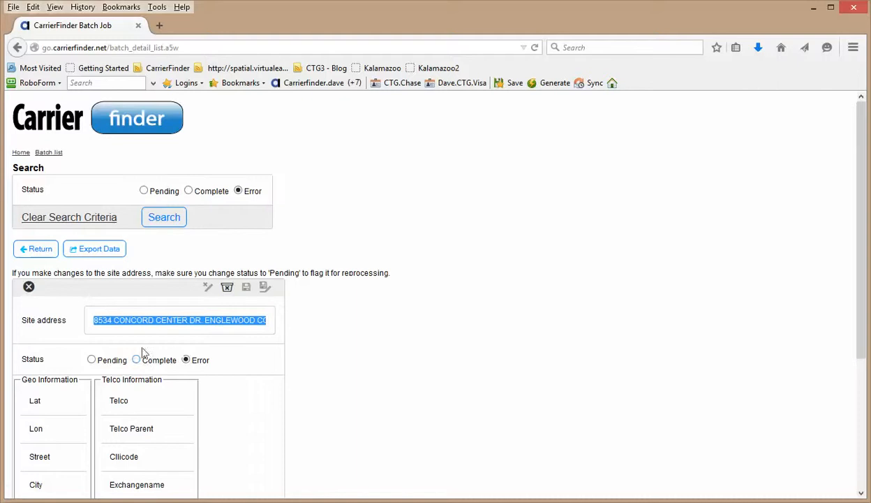
pyautogui.click(92, 359)
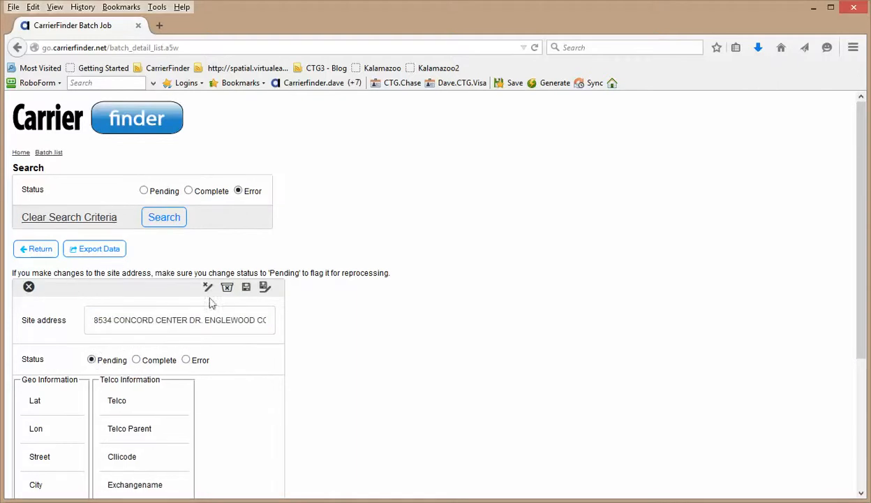
pyautogui.click(247, 287)
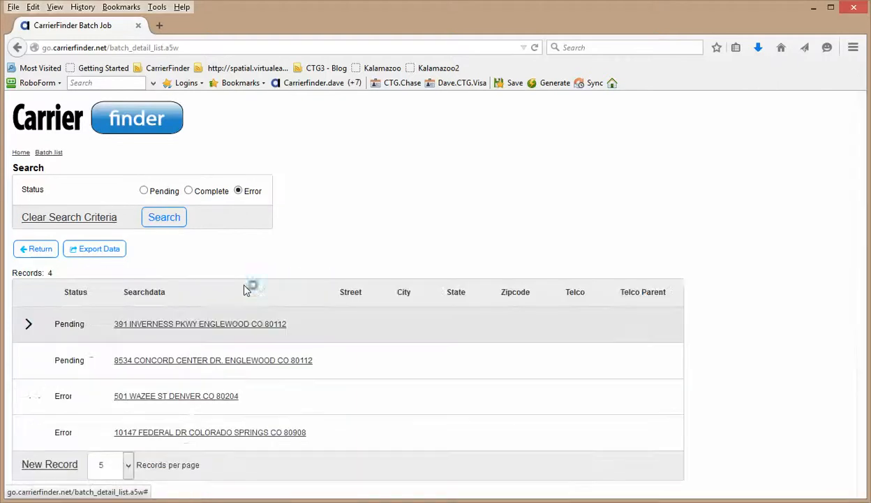
# Step: Set the status of the remaining Denver and Colorado Springs Error records to Pending and save each one
pyautogui.click(165, 396)
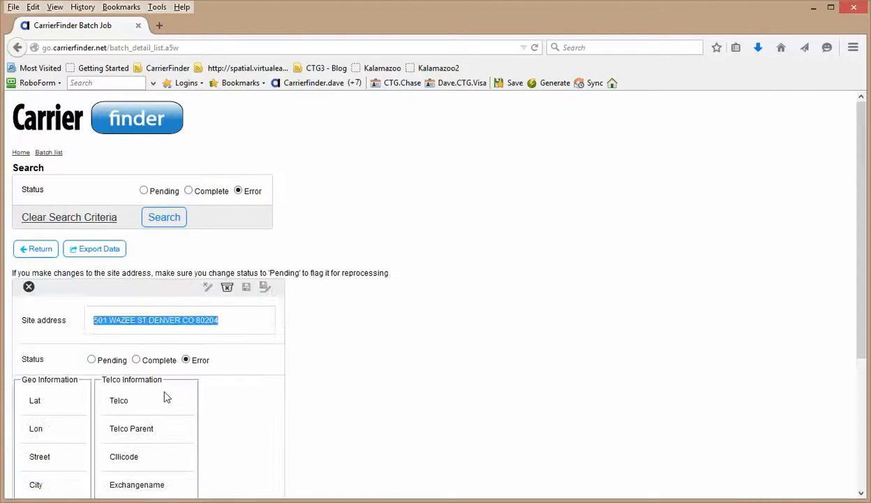
pyautogui.click(103, 360)
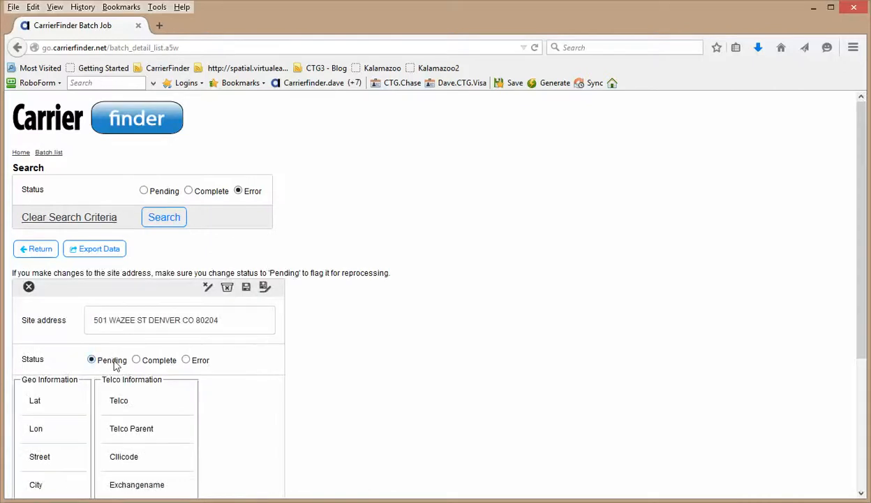
pyautogui.click(246, 292)
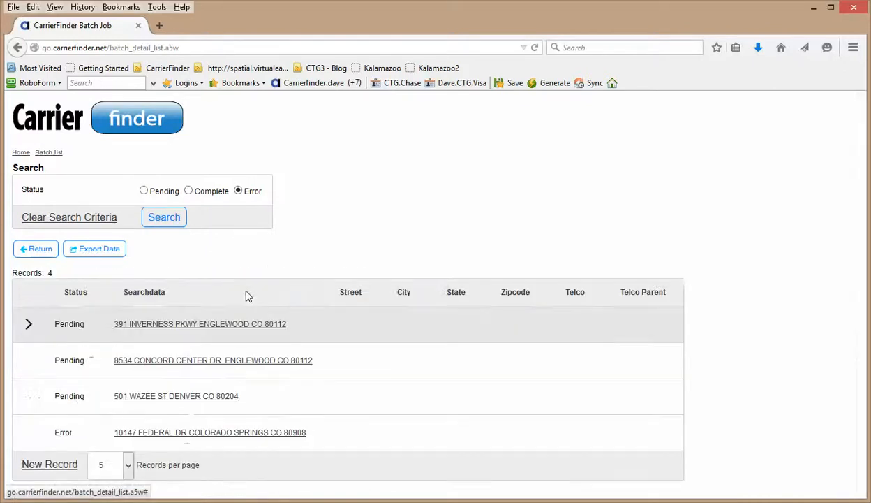
pyautogui.click(181, 430)
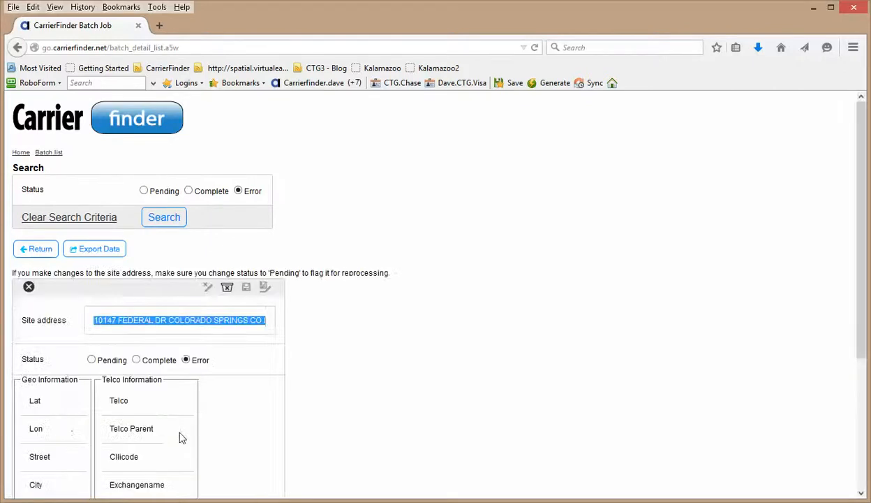
pyautogui.click(115, 360)
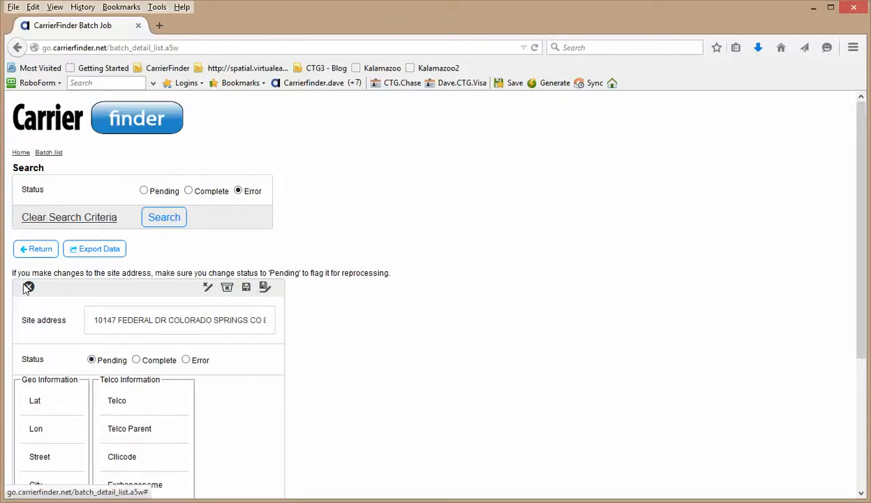
pyautogui.click(245, 288)
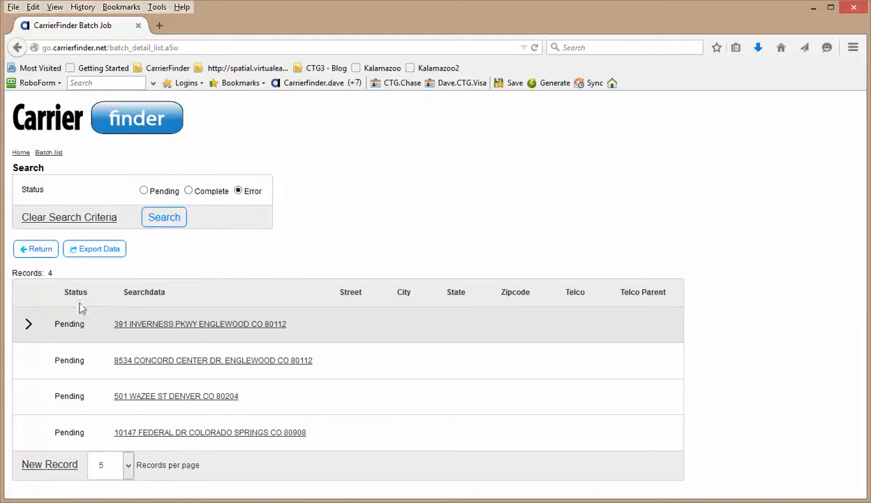
# Step: Return to the batch job list, save the Test job with processing queued, and refresh the list to follow its progress
pyautogui.click(27, 254)
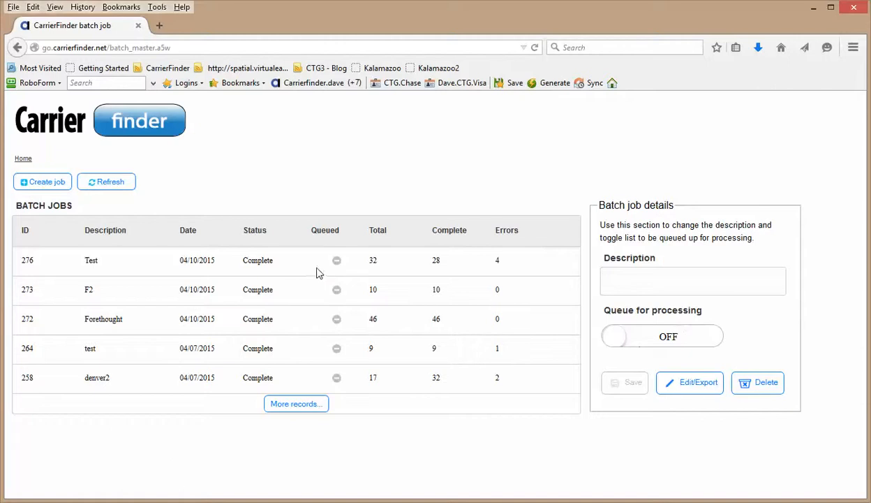
pyautogui.click(316, 272)
pyautogui.click(657, 329)
pyautogui.click(609, 380)
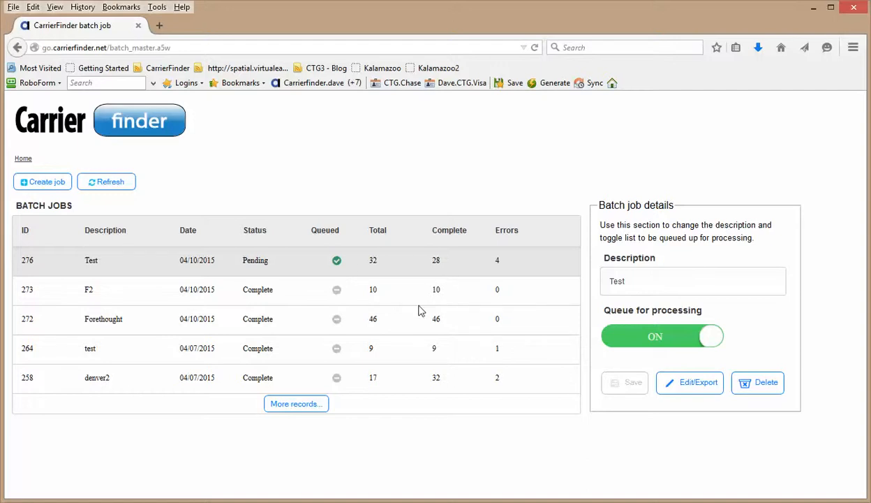
pyautogui.click(102, 183)
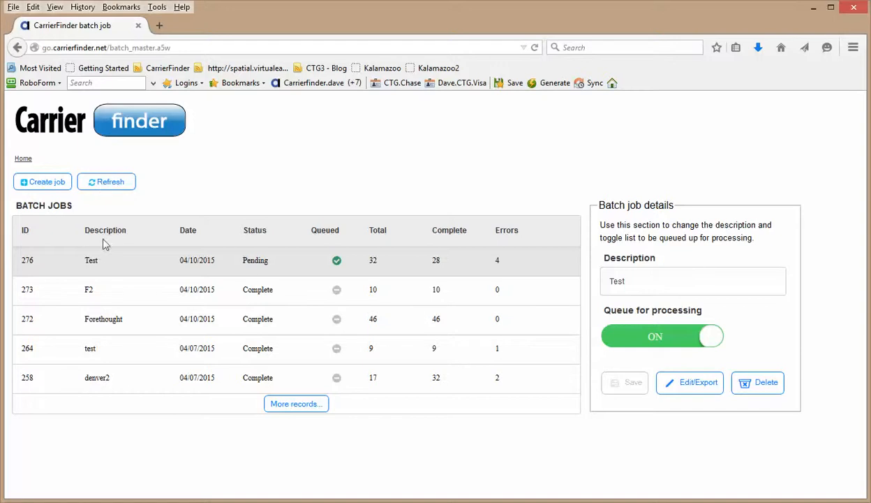
pyautogui.click(108, 187)
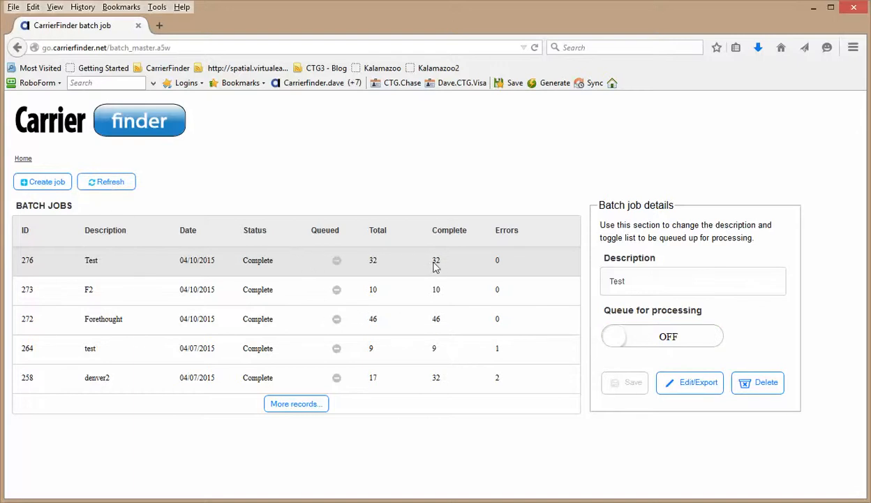
# Step: Select the Test job and open its address list for editing or exporting
pyautogui.click(212, 293)
pyautogui.click(216, 268)
pyautogui.click(688, 382)
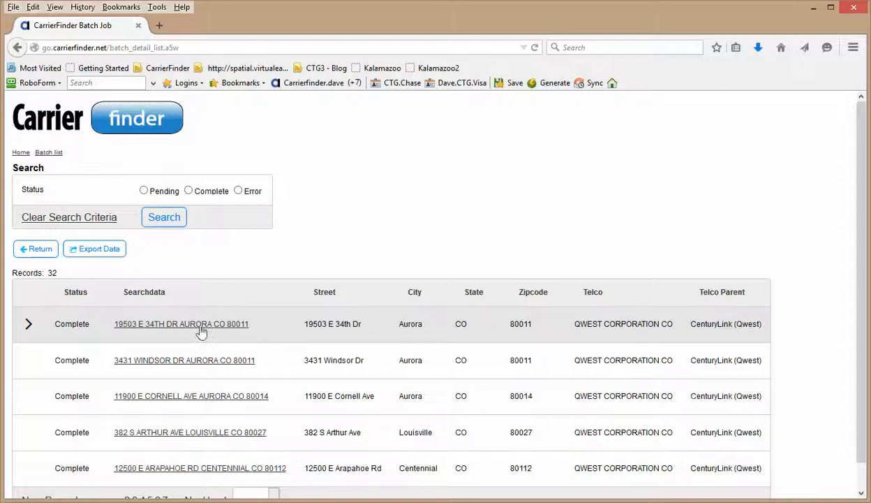
# Step: Set the status of the first Aurora address record to Pending and save the record
pyautogui.click(201, 326)
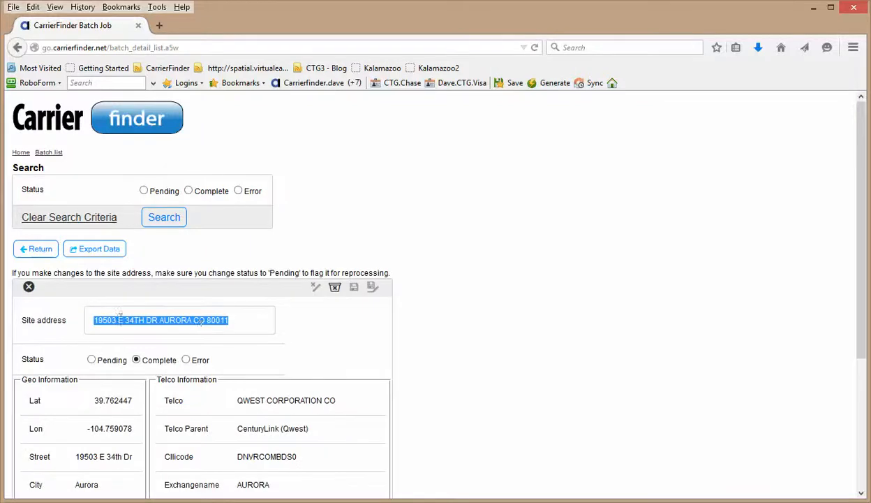
pyautogui.click(120, 316)
pyautogui.moveTo(229, 319); pyautogui.dragTo(58, 316)
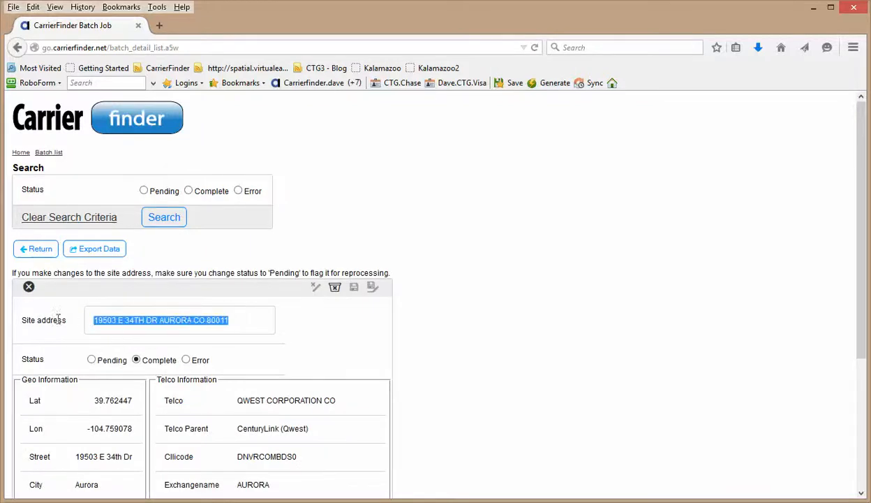
pyautogui.click(92, 359)
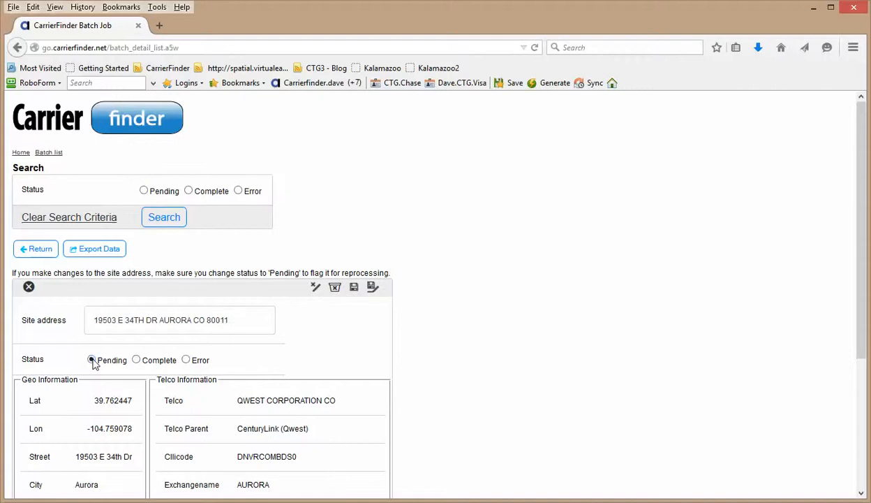
pyautogui.click(355, 289)
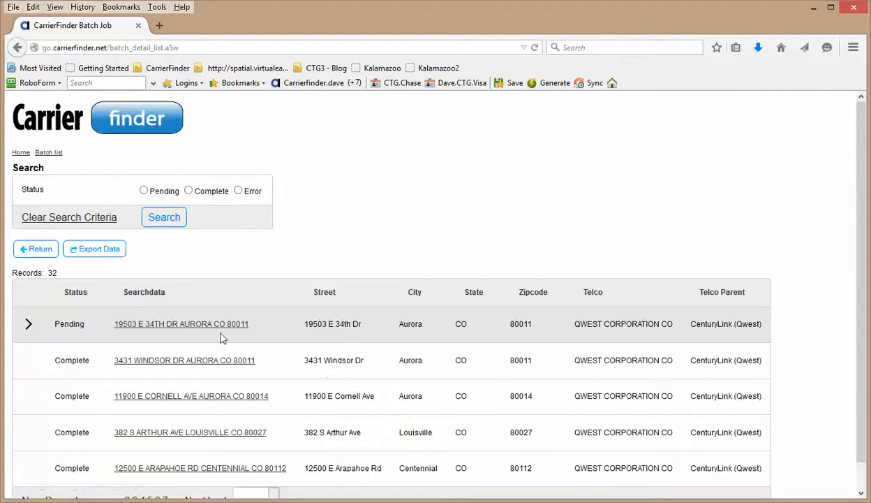
# Step: Go back to the batch job list and reopen the Test job's address records
pyautogui.click(32, 250)
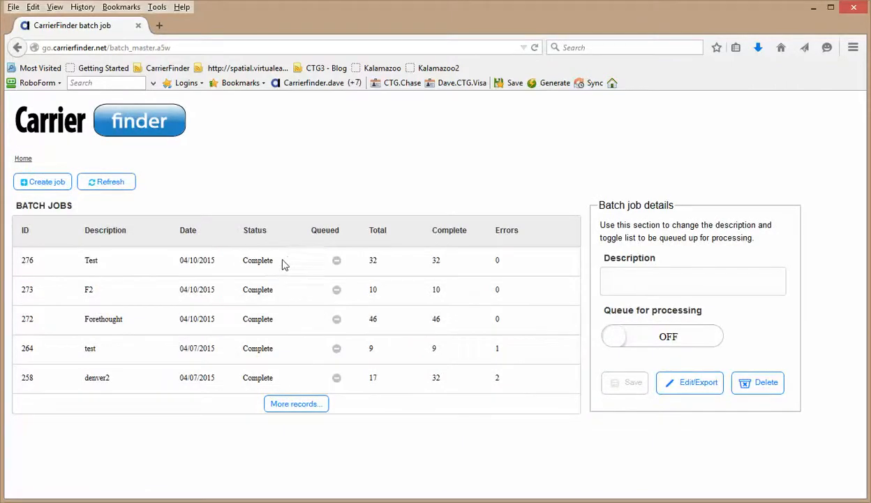
pyautogui.click(282, 272)
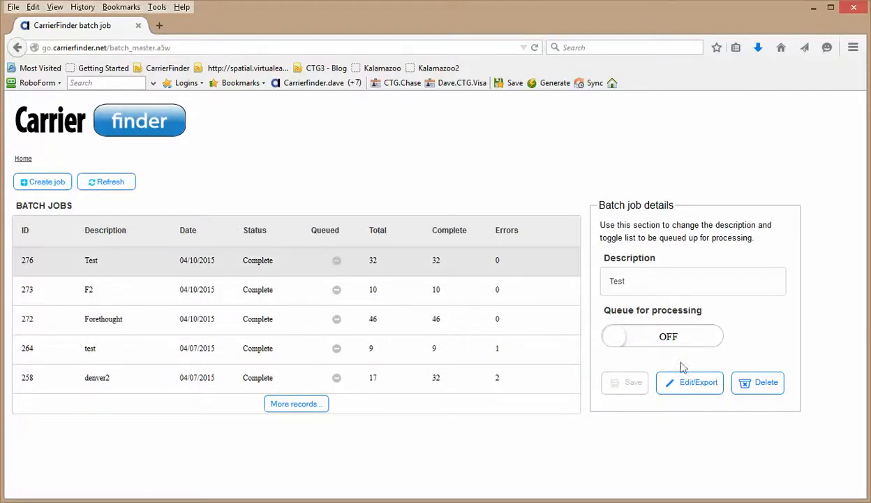
pyautogui.click(687, 383)
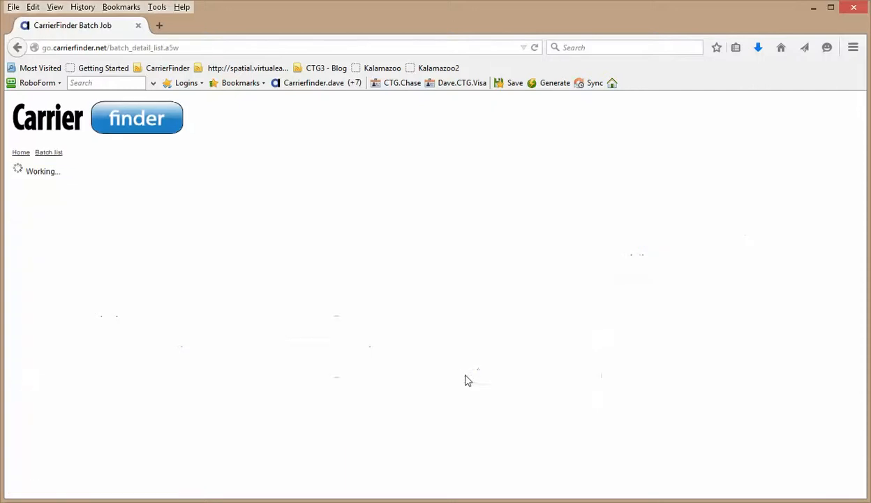
# Step: Export the Test job's address data and open the exported file in Excel
pyautogui.scroll(-1, 164, 324)
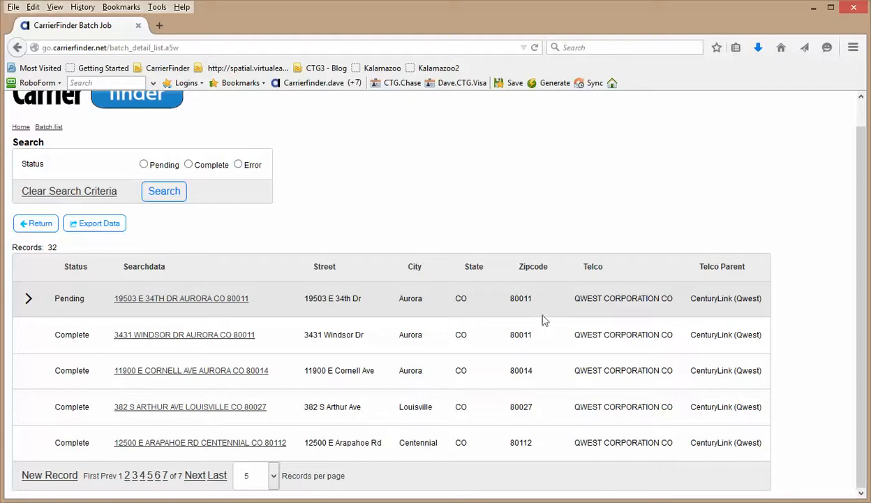
pyautogui.click(98, 225)
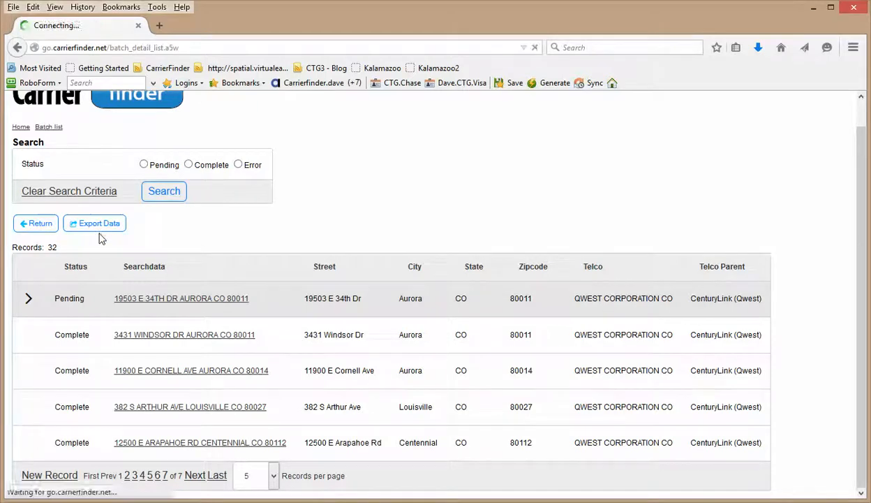
pyautogui.click(256, 419)
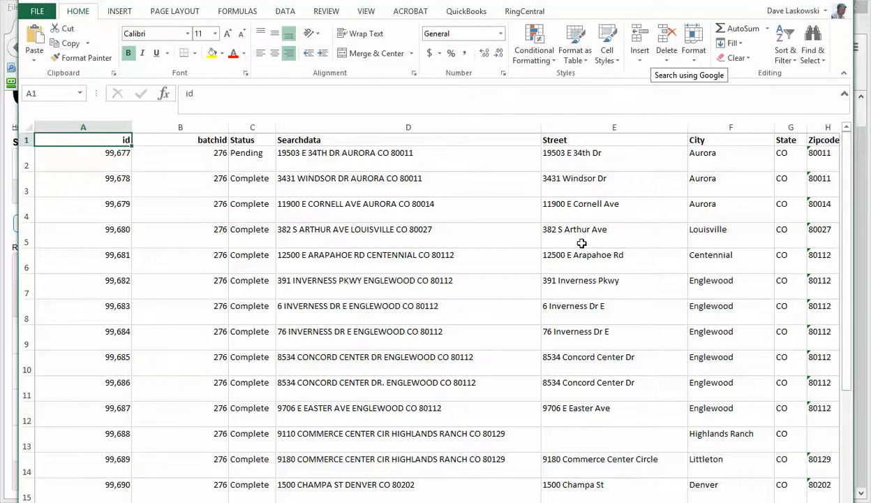
# Step: Examine the first record across the exported columns, from id through Telco, Telco Parent, cllicode and exchangename to coaddress
pyautogui.press('Down')
pyautogui.press('Right')
pyautogui.press('Right')
pyautogui.press('Right')
pyautogui.press('Right')
pyautogui.press('Right')
pyautogui.press('Right')
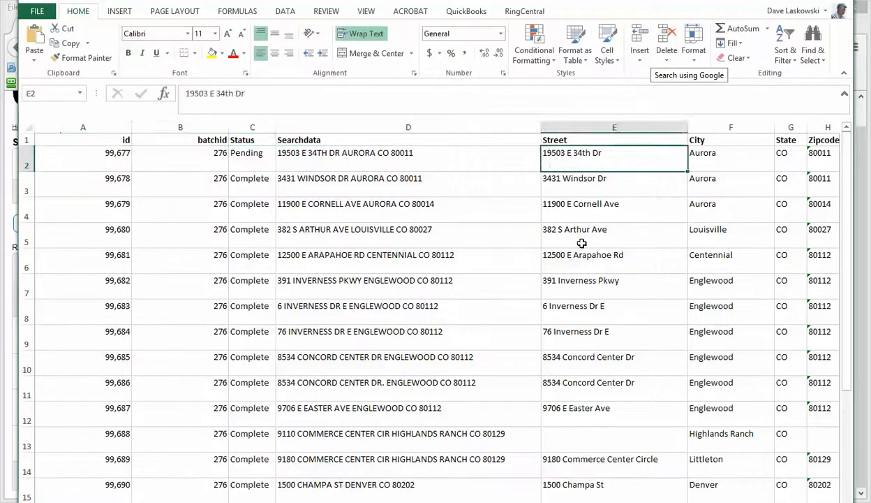
pyautogui.press('Right')
pyautogui.press('Right')
pyautogui.press('Right')
pyautogui.press('Right')
pyautogui.press('Right')
pyautogui.press('Right')
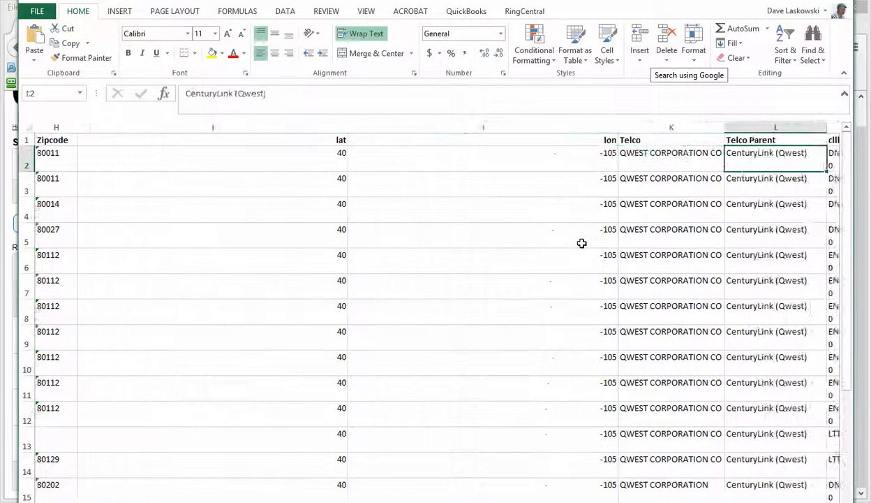
pyautogui.press('Left')
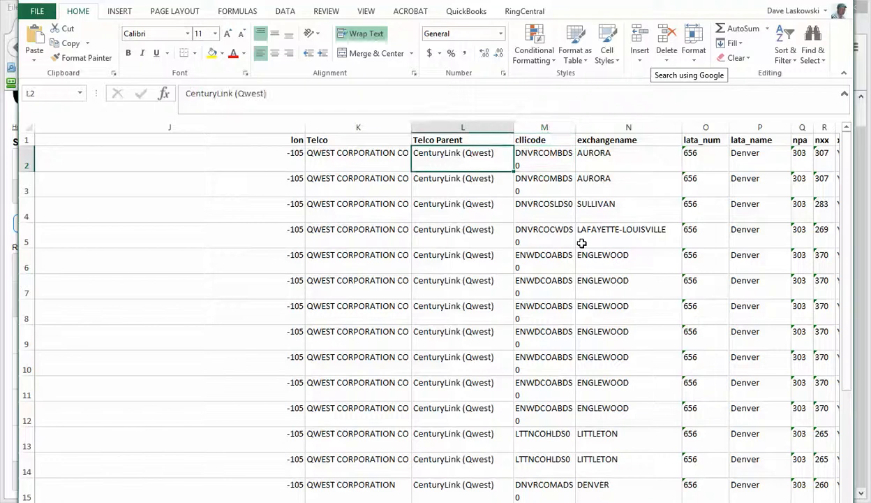
pyautogui.press('Right')
pyautogui.press('Right')
pyautogui.press('Right')
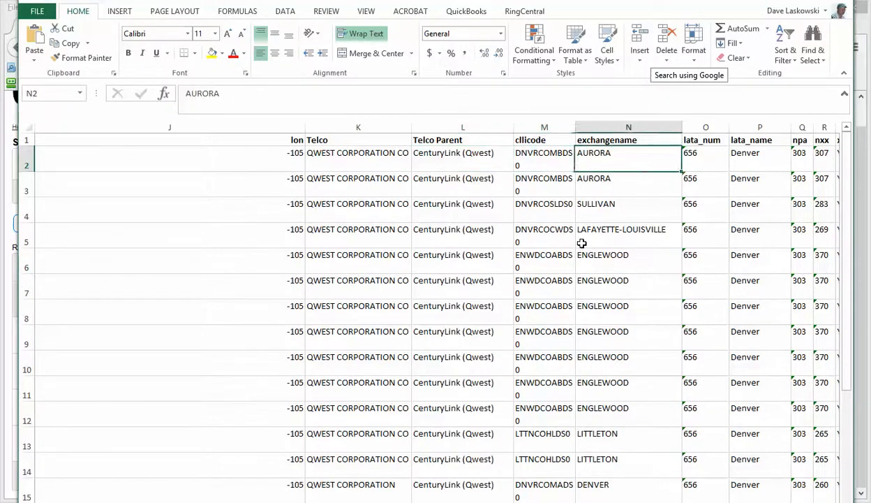
pyautogui.press('Right')
pyautogui.press('Right')
pyautogui.press('Right')
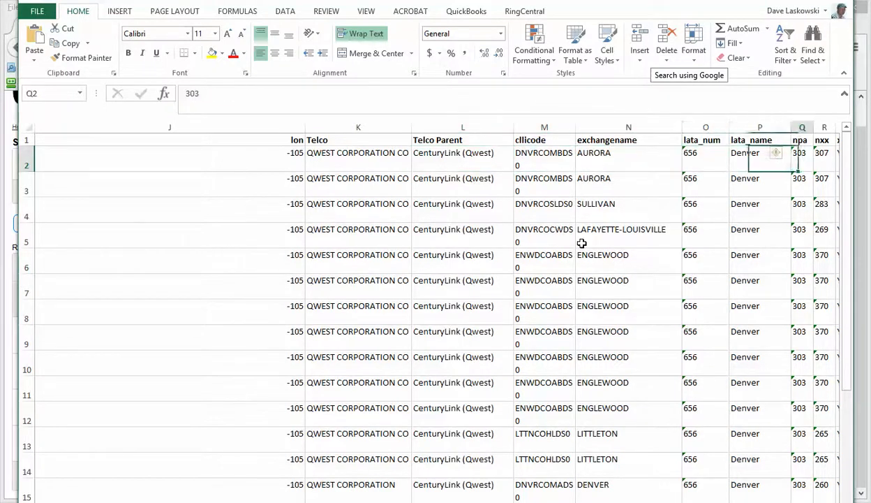
pyautogui.press('Right')
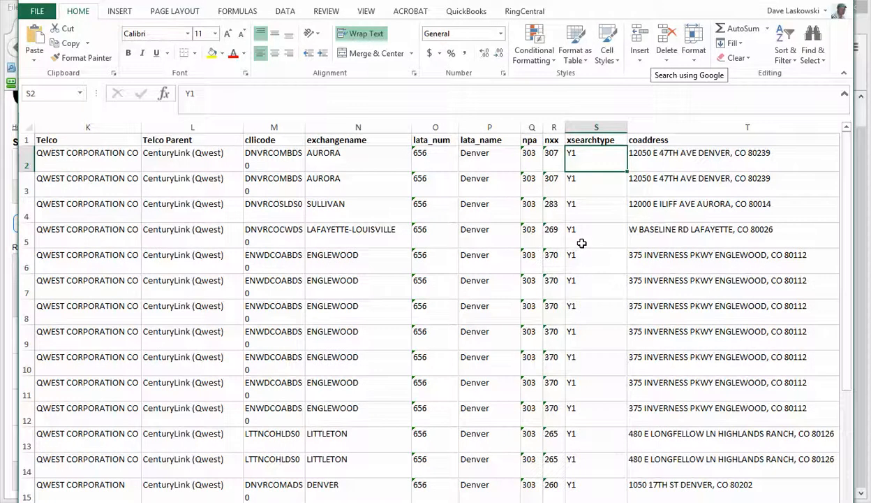
pyautogui.press('Right')
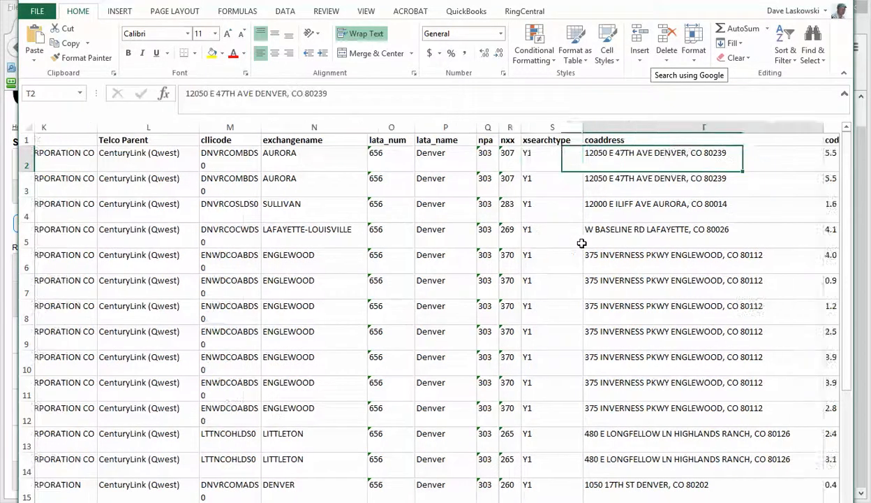
# Step: Examine the codistance, carriers and notes columns of the first exported record
pyautogui.press('Right')
pyautogui.press('Right')
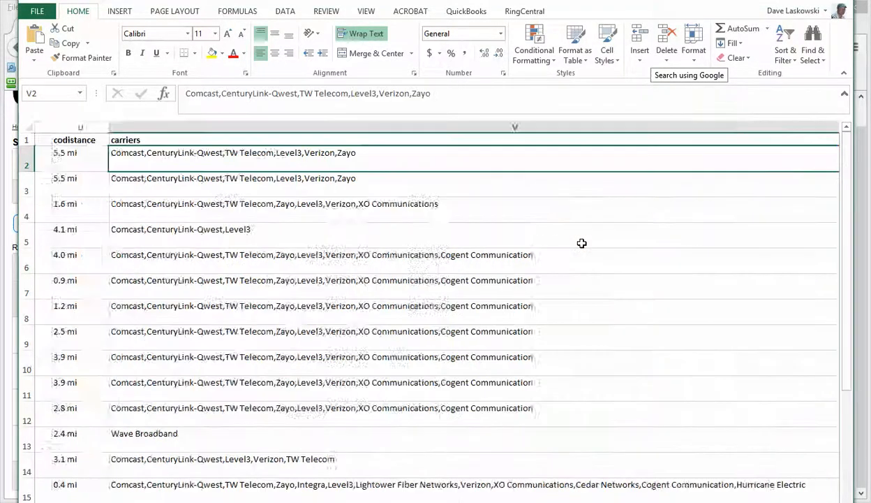
pyautogui.press('Left')
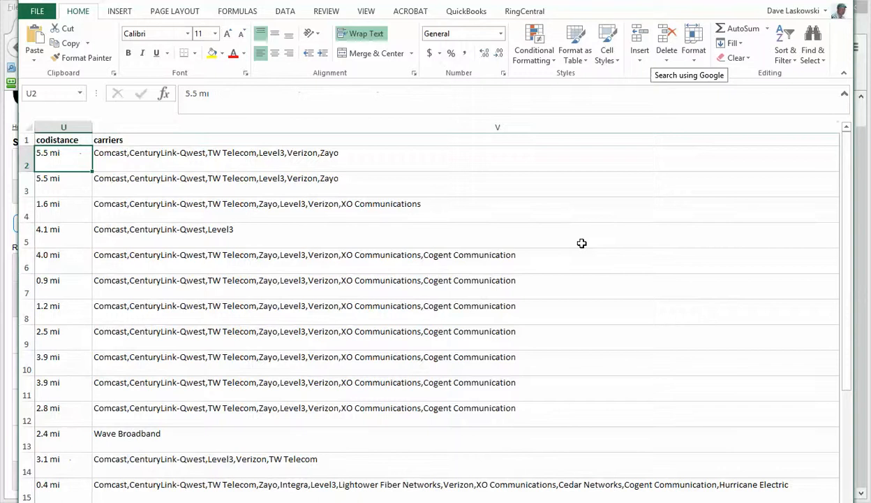
pyautogui.press('Right')
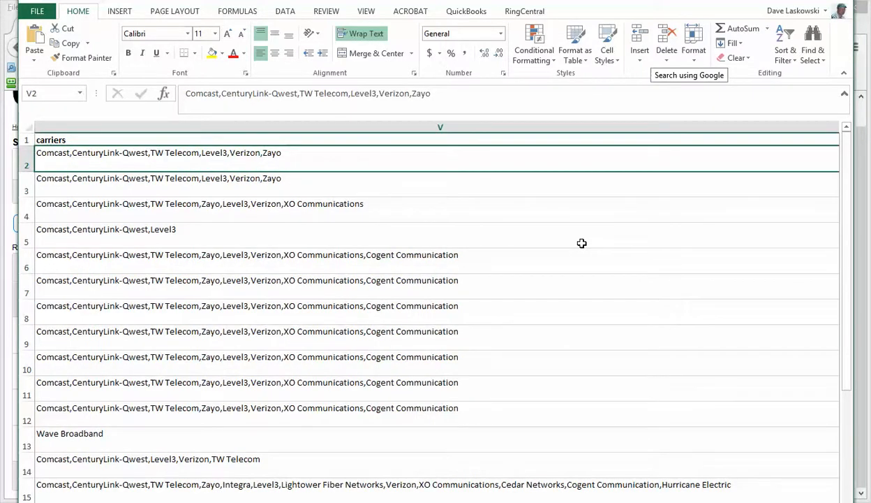
pyautogui.press('Right')
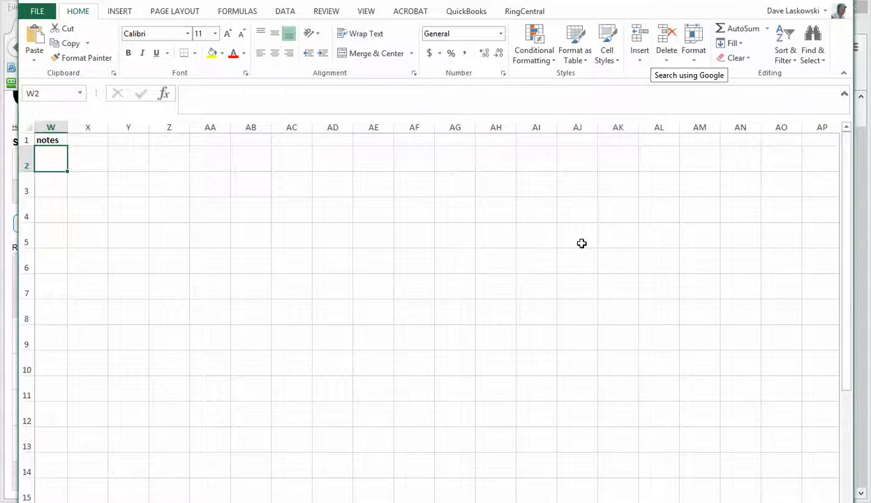
# Step: Review the first record's columns back to Searchdata and forward again through Zipcode, Telco and cllicode
pyautogui.press('Left')
pyautogui.press('Left')
pyautogui.press('Left')
pyautogui.press('Left')
pyautogui.press('Left')
pyautogui.press('Left')
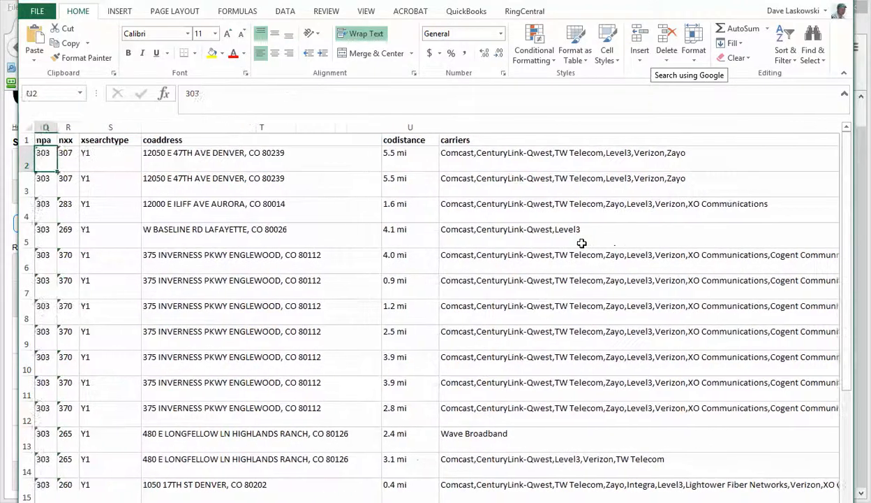
pyautogui.press('Left')
pyautogui.press('Left')
pyautogui.press('Left')
pyautogui.press('Left')
pyautogui.press('Left')
pyautogui.press('Left')
pyautogui.press('Left')
pyautogui.press('Left')
pyautogui.press('Left')
pyautogui.press('Left')
pyautogui.press('Left')
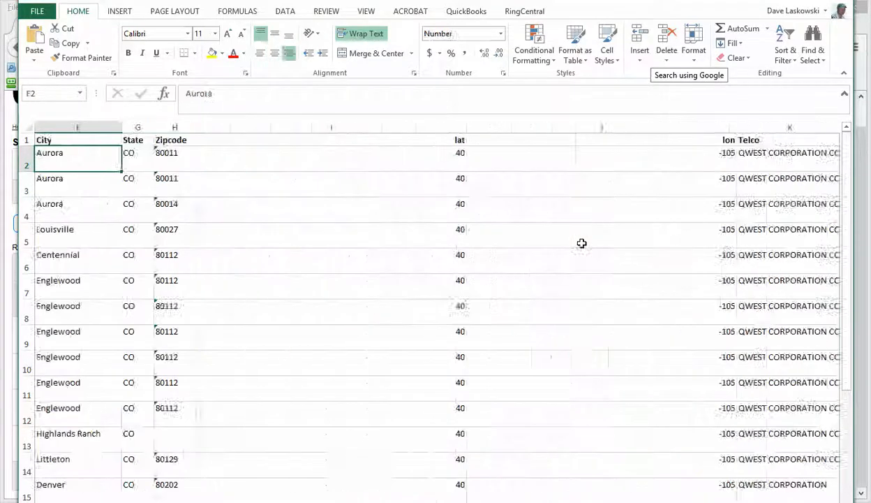
pyautogui.press('Left')
pyautogui.press('Left')
pyautogui.press('Right')
pyautogui.press('Right')
pyautogui.press('Right')
pyautogui.press('Right')
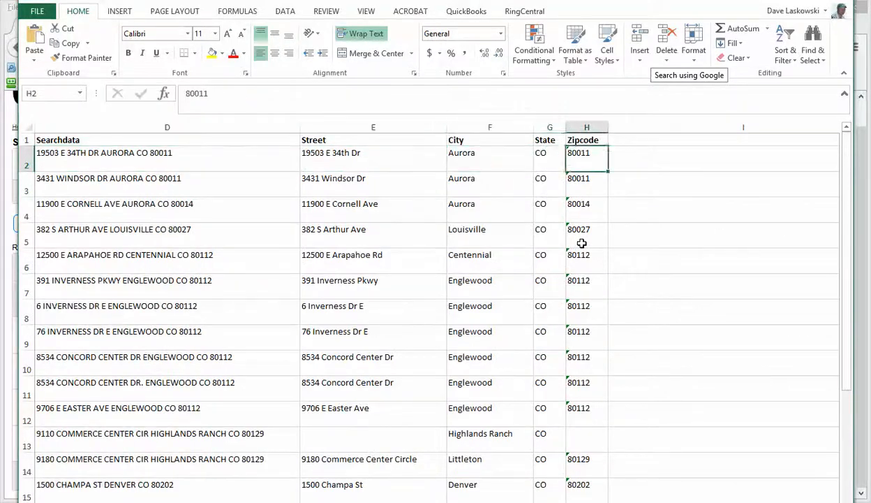
pyautogui.press('Right')
pyautogui.press('Right')
pyautogui.press('Right')
pyautogui.press('Right')
pyautogui.press('Right')
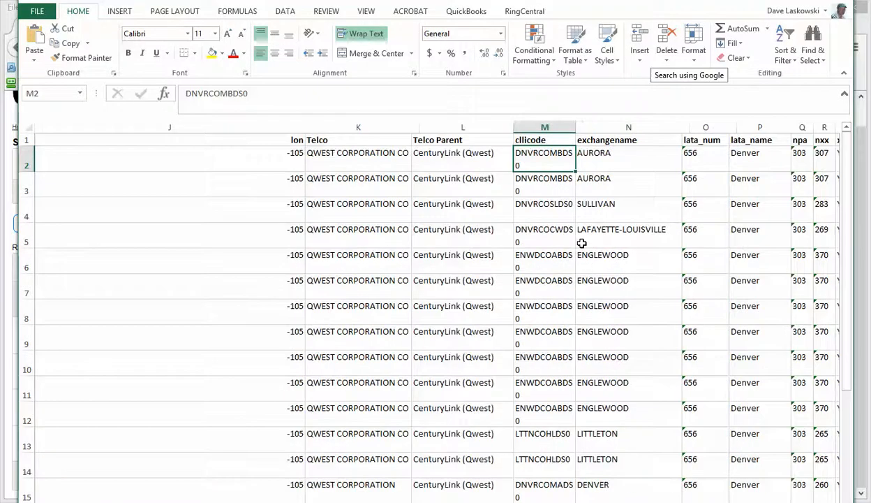
# Step: Fit the lon column to its contents and narrow the overly wide lat column
pyautogui.press('Left')
pyautogui.press('Left')
pyautogui.press('Left')
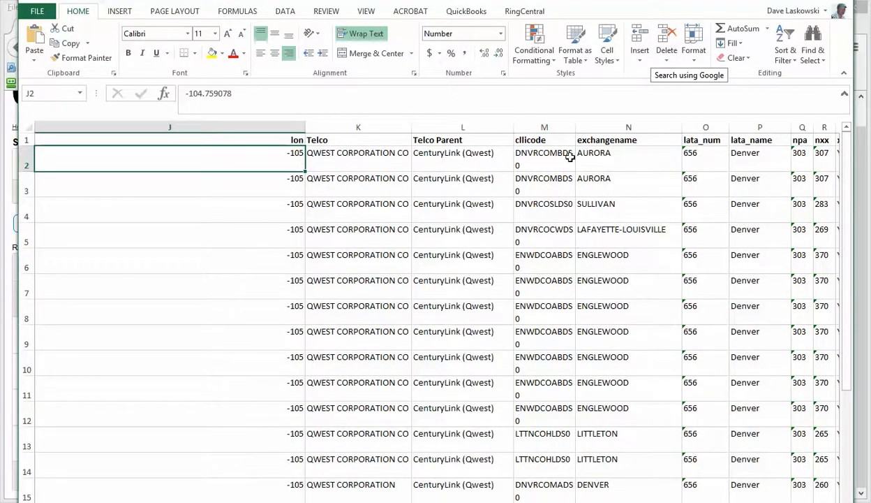
pyautogui.doubleClick(306, 127)
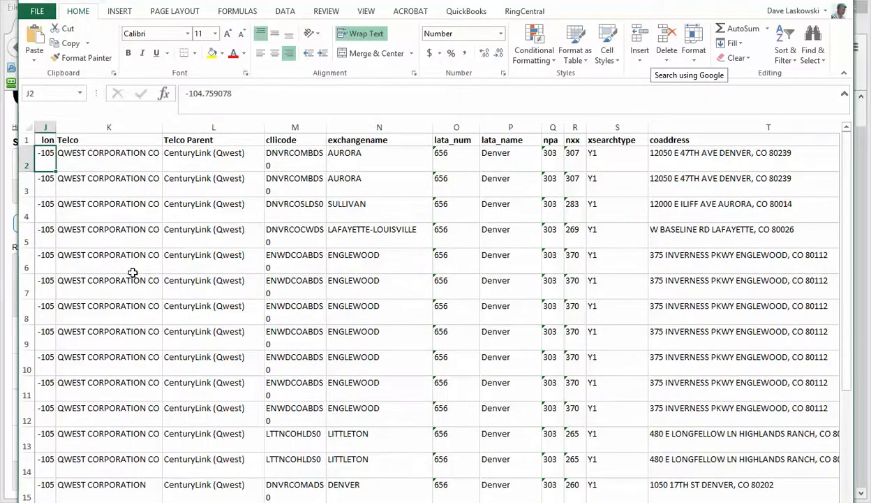
pyautogui.press('Left')
pyautogui.press('Left')
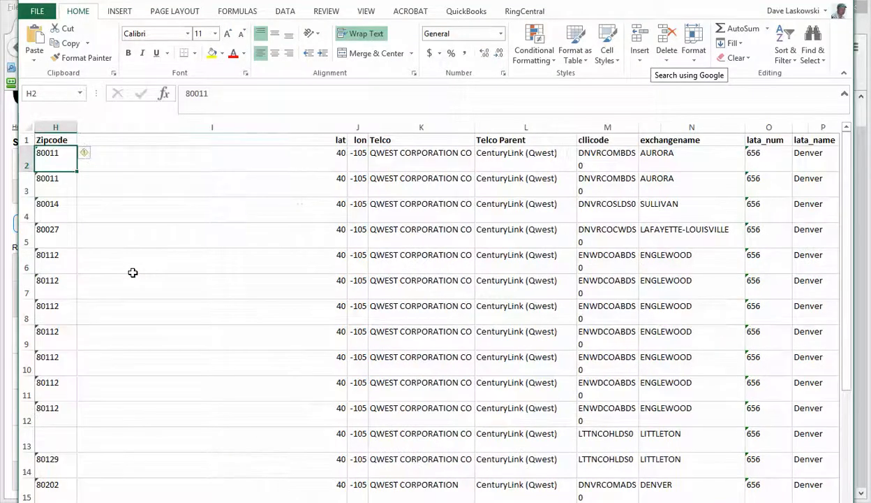
pyautogui.moveTo(348, 126); pyautogui.dragTo(143, 128)
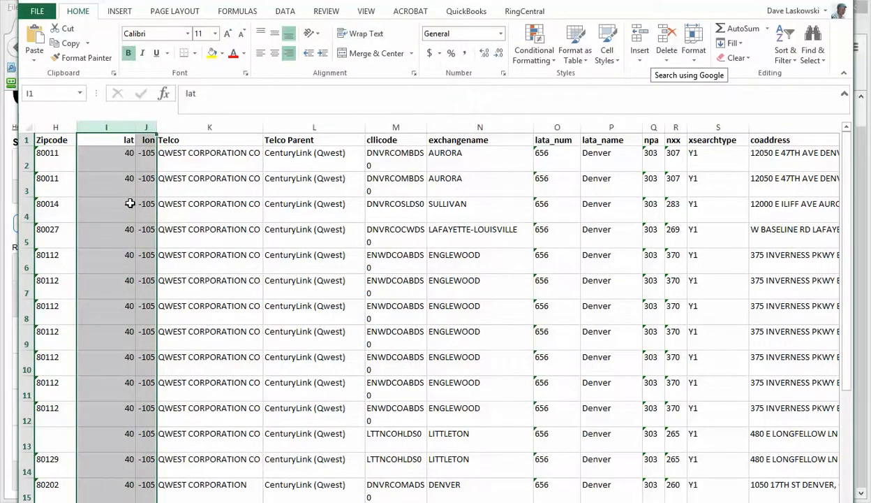
# Step: Format the lat and lon columns as Number with 10 decimal places and refit the lon column's width
pyautogui.rightClick(130, 203)
pyautogui.click(208, 333)
pyautogui.click(46, 251)
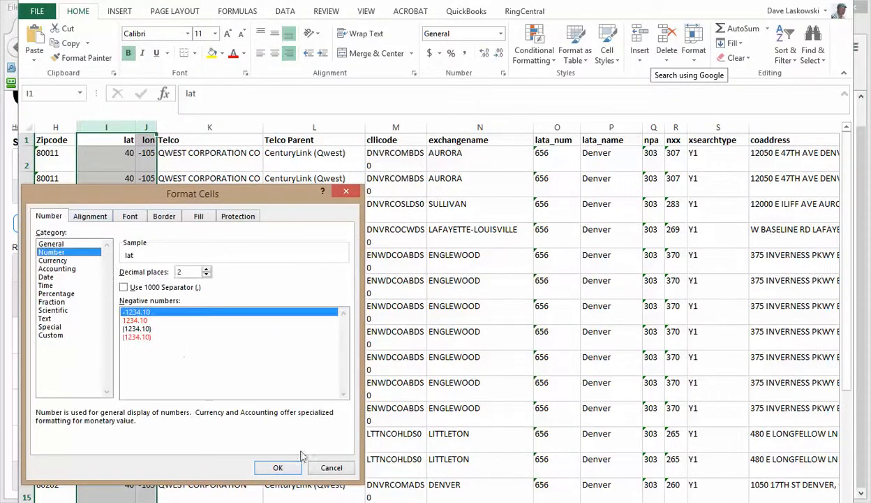
pyautogui.moveTo(186, 271); pyautogui.dragTo(152, 274)
pyautogui.write('10')
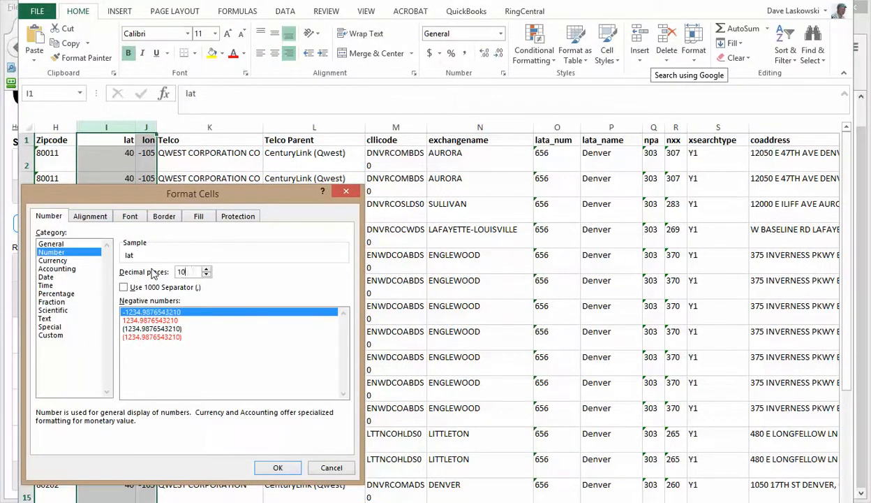
pyautogui.click(278, 467)
pyautogui.click(167, 178)
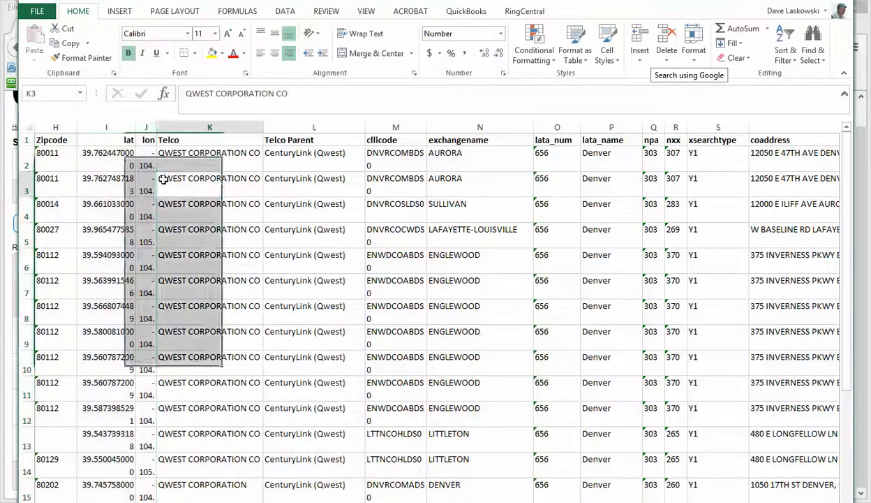
pyautogui.doubleClick(155, 128)
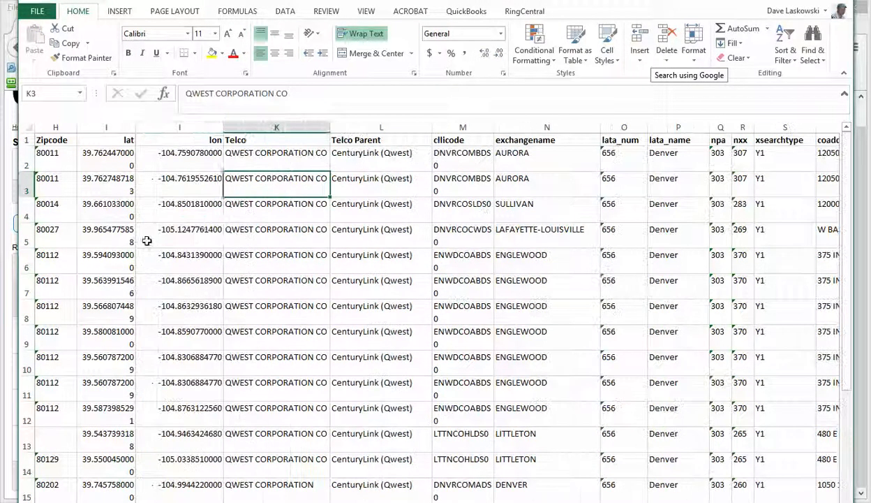
# Step: Examine the first record's full lat and lon coordinates, then go back to its id
pyautogui.click(204, 229)
pyautogui.press('Up')
pyautogui.press('Up')
pyautogui.press('Up')
pyautogui.press('Up')
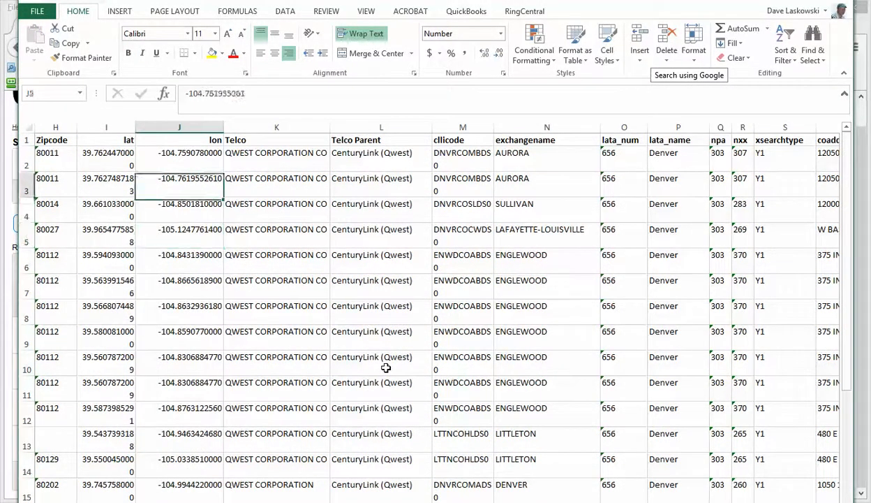
pyautogui.press('Down')
pyautogui.press('Left')
pyautogui.press('Left')
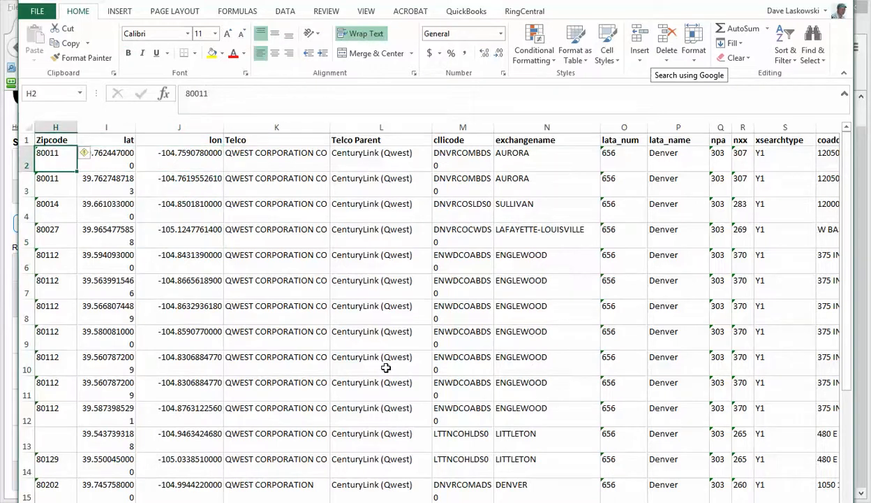
pyautogui.press('Left')
pyautogui.press('Left')
pyautogui.press('Left')
pyautogui.press('Left')
pyautogui.press('Left')
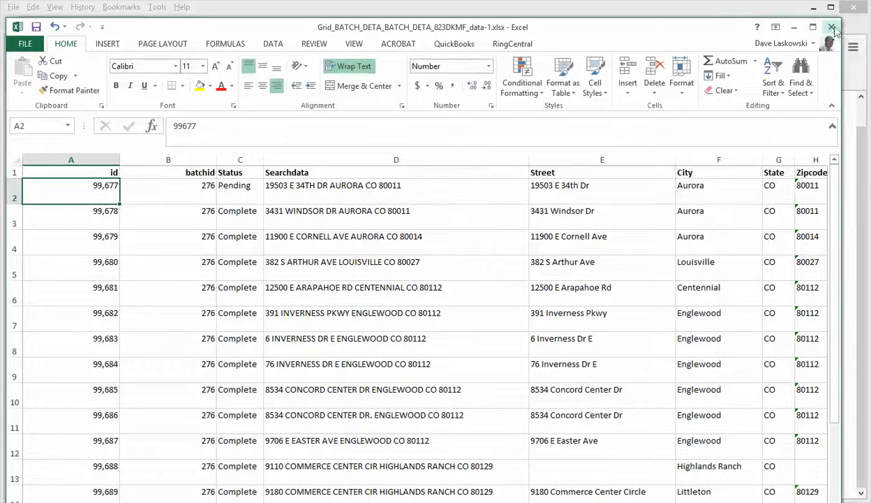
# Step: Close the exported workbook and select the Test job in CarrierFinder's batch job list in the browser
pyautogui.click(832, 27)
pyautogui.click(435, 262)
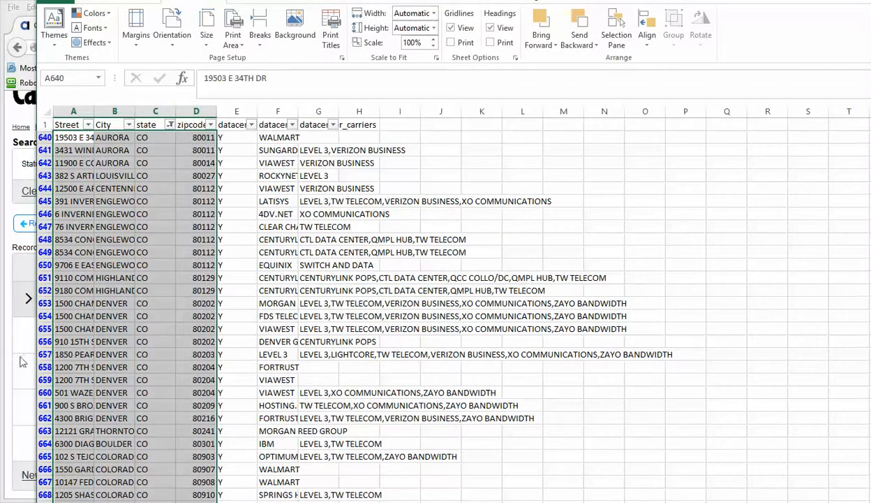
pyautogui.click(27, 333)
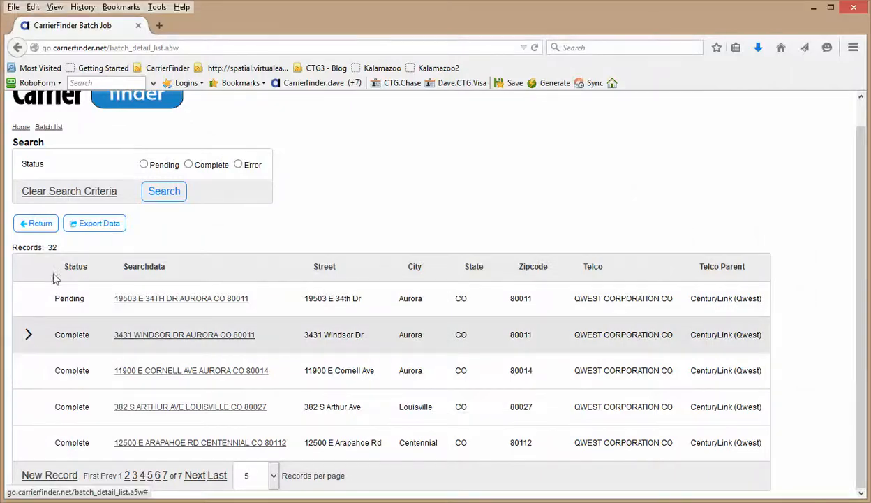
pyautogui.click(34, 223)
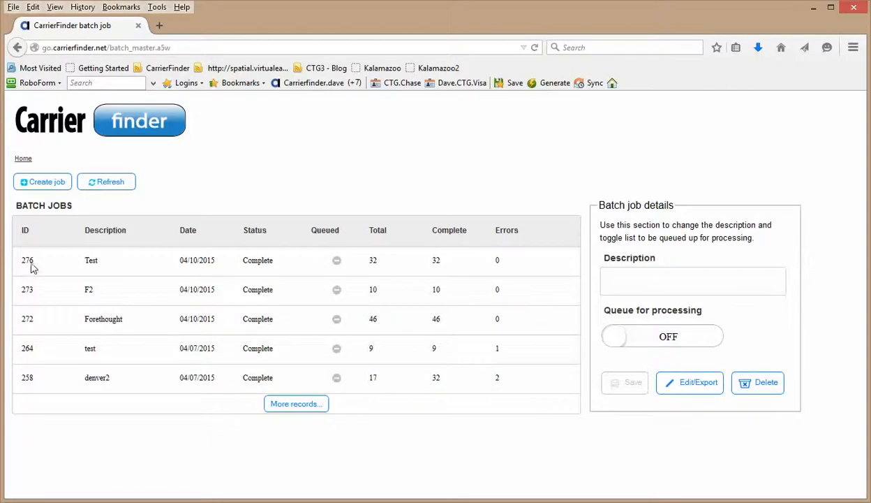
pyautogui.click(169, 269)
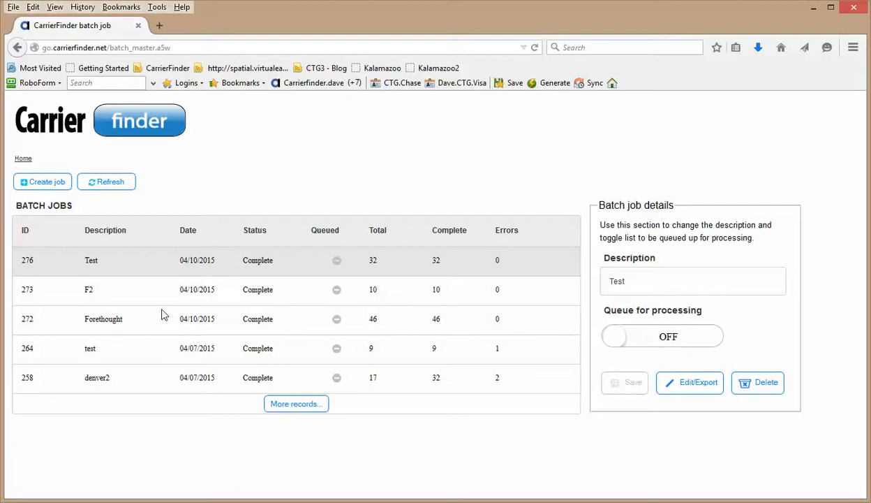
# Step: Open the account upgrade page from the home page and review the Basic, Professional and Premium feature comparison
pyautogui.click(22, 161)
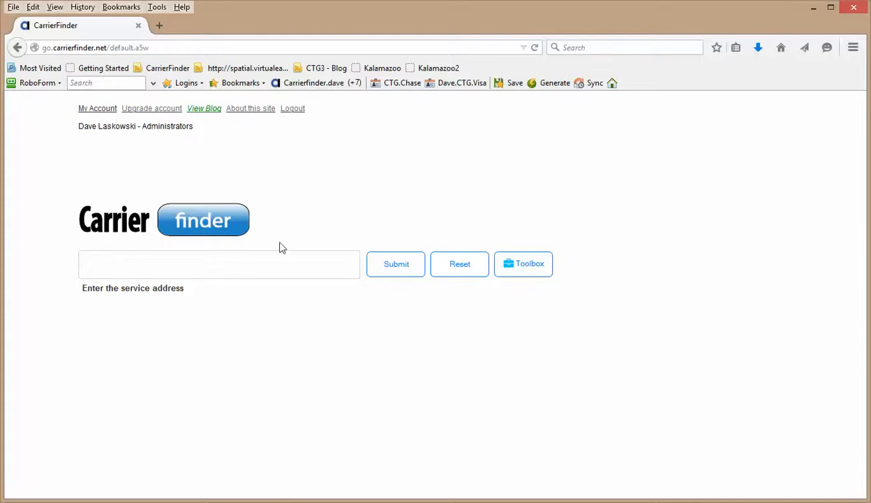
pyautogui.click(153, 110)
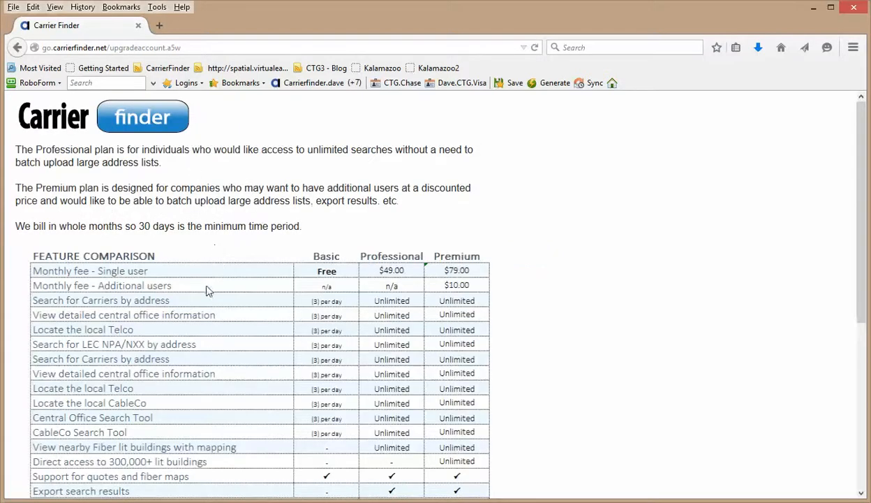
pyautogui.scroll(-5, 204, 335)
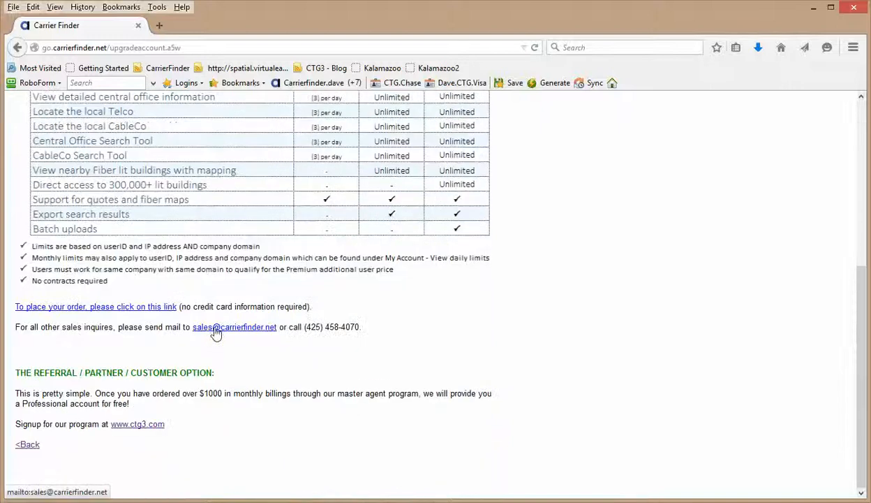
# Step: Open the subscription order form and review its plan options, contact information and promotional code fields
pyautogui.click(97, 307)
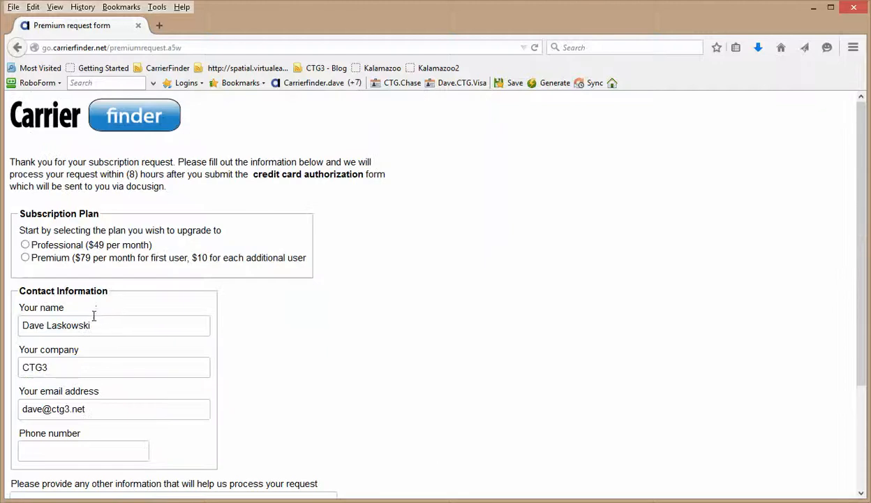
pyautogui.scroll(-3, 102, 326)
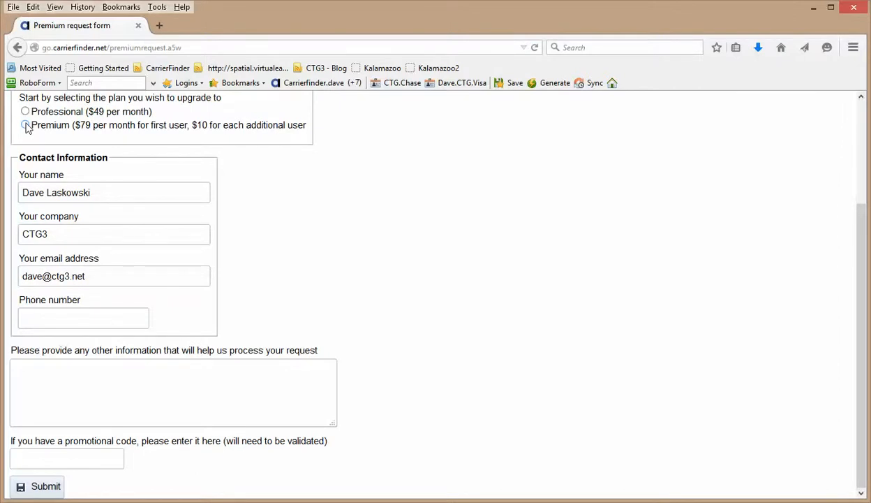
pyautogui.scroll(3, 78, 259)
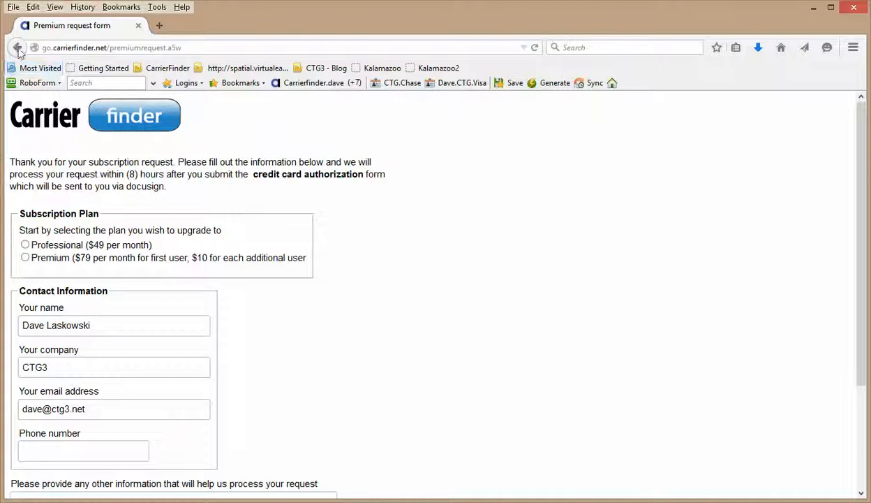
# Step: Leave the order form and return through the upgrade and My Account pages to the home page
pyautogui.click(18, 49)
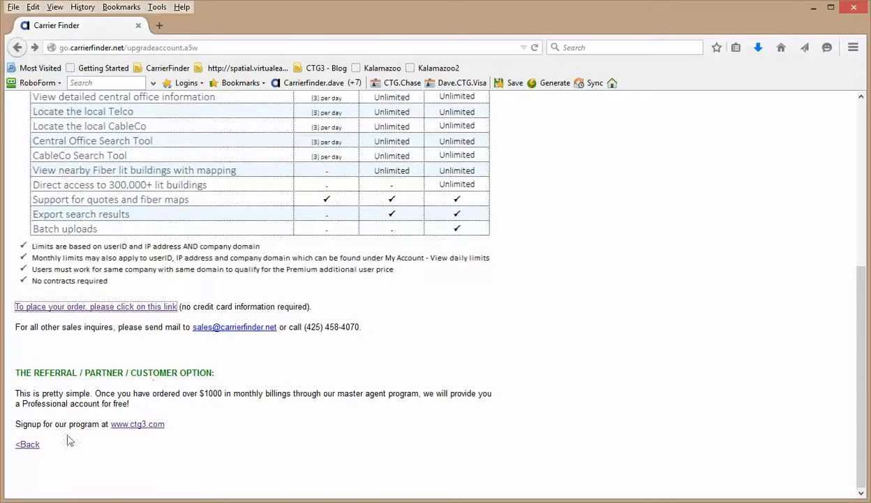
pyautogui.click(33, 441)
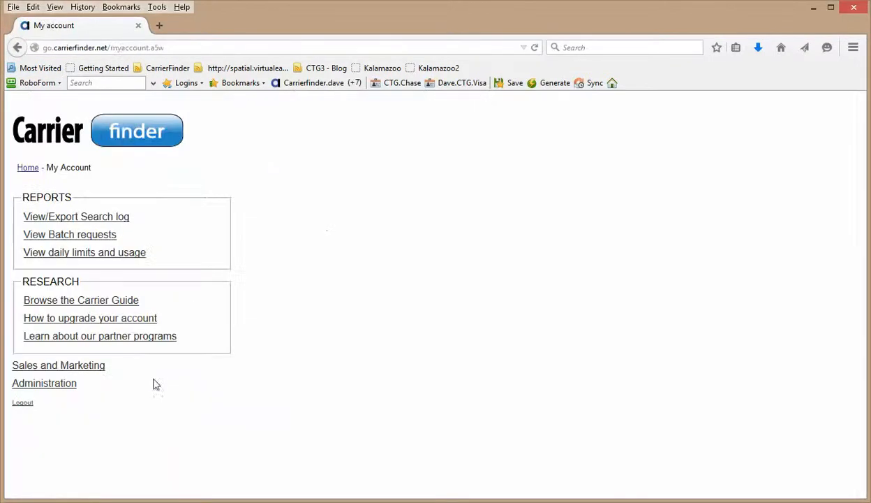
pyautogui.click(19, 169)
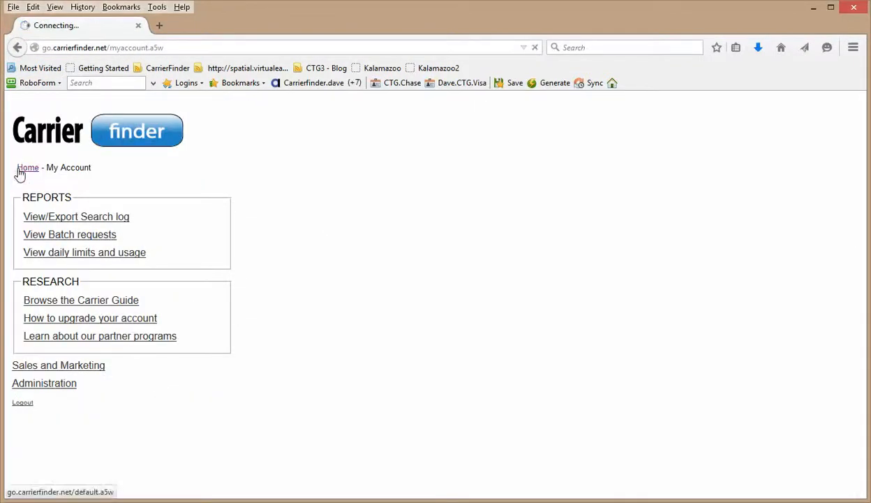